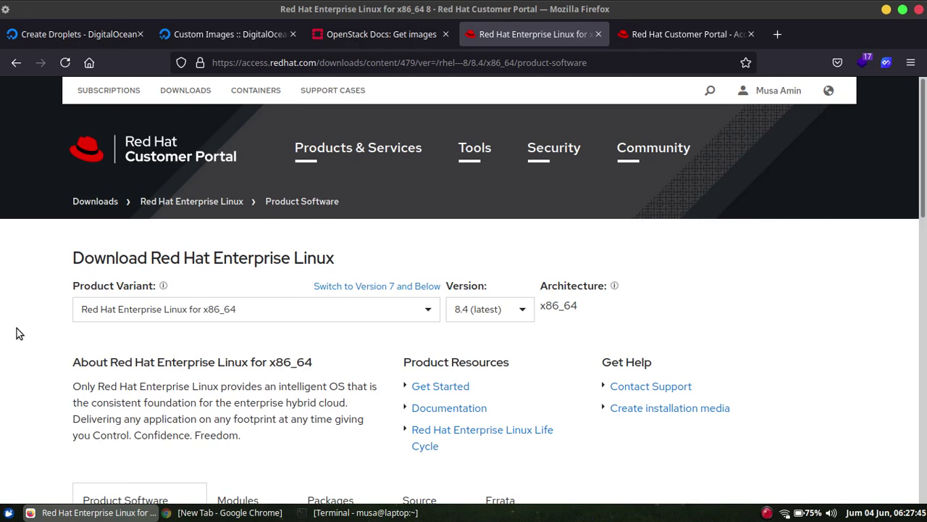
- Start the rhel-8.4-x86_64-kvm.qcow2 download, cancel it, and copy its download link
scroll(17, 328, "down", 2)
scroll(18, 328, "down", 10)
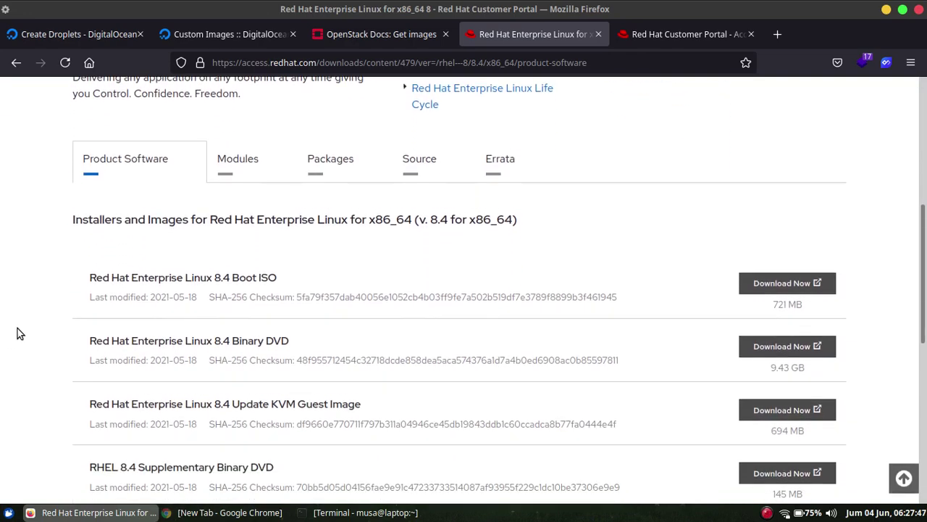
scroll(17, 328, "down", 1)
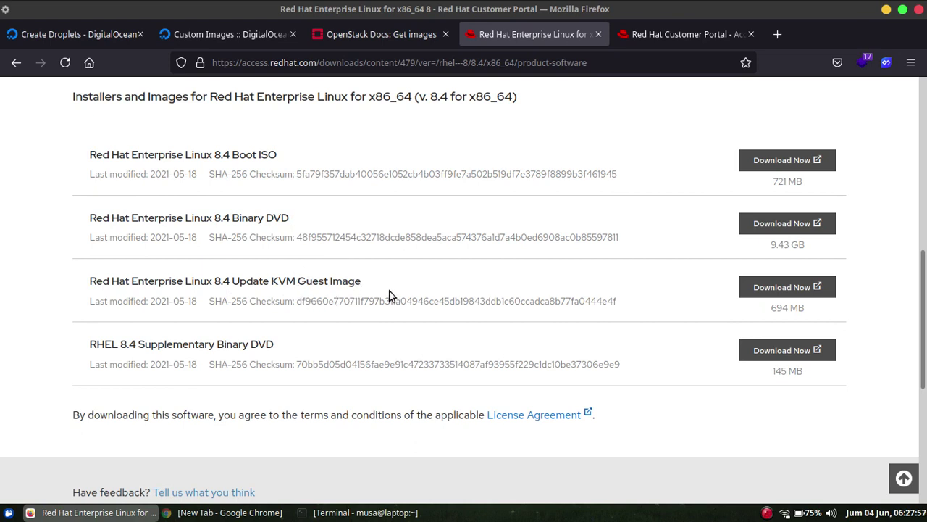
left_click(810, 288)
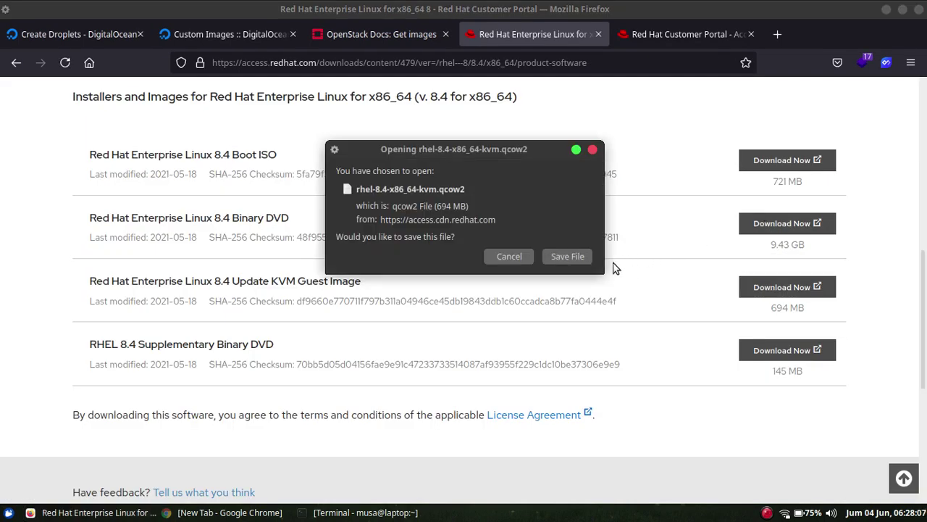
left_click(567, 256)
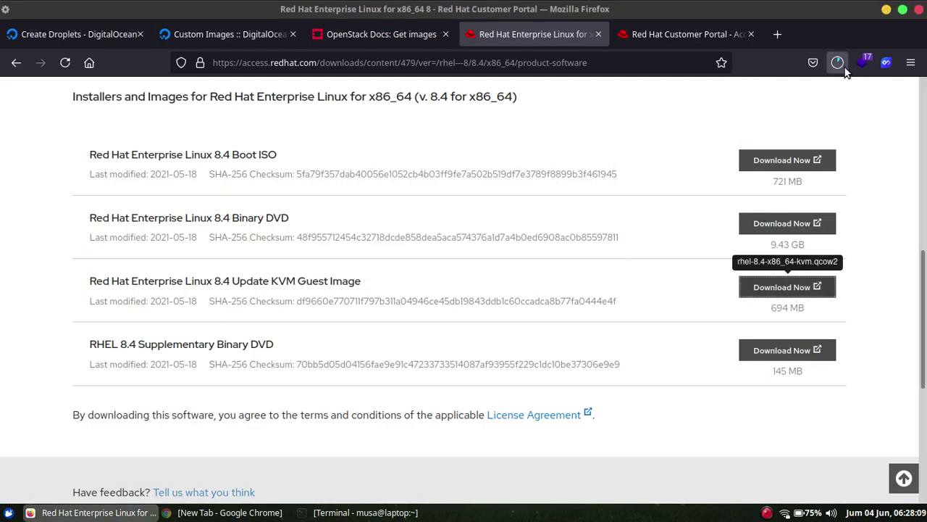
left_click(830, 100)
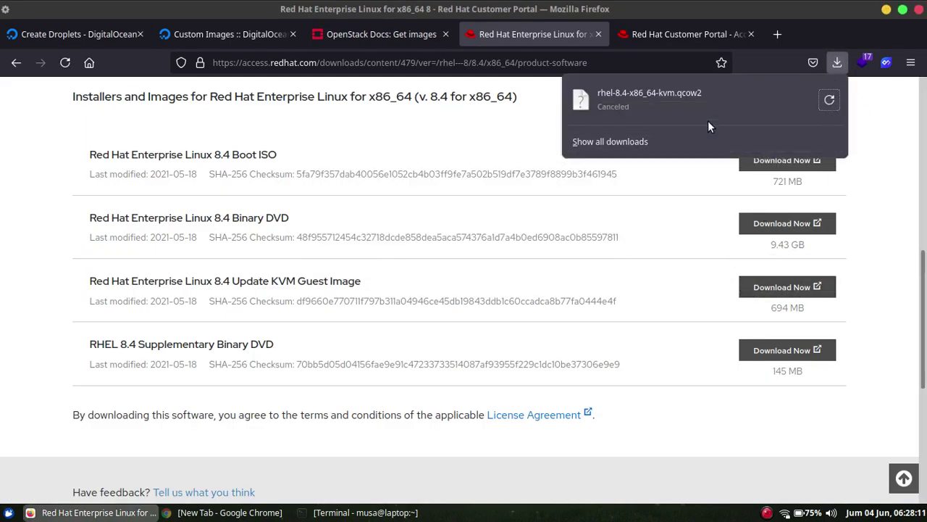
right_click(705, 94)
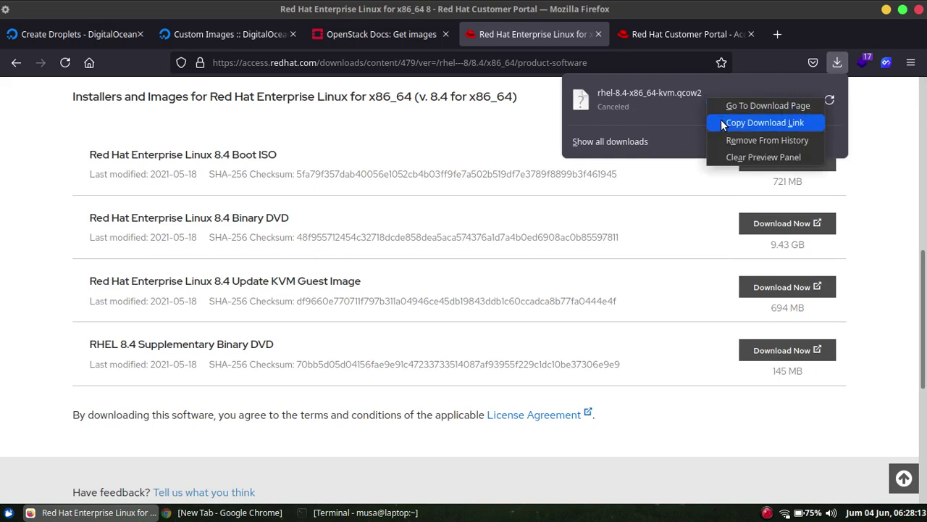
left_click(721, 123)
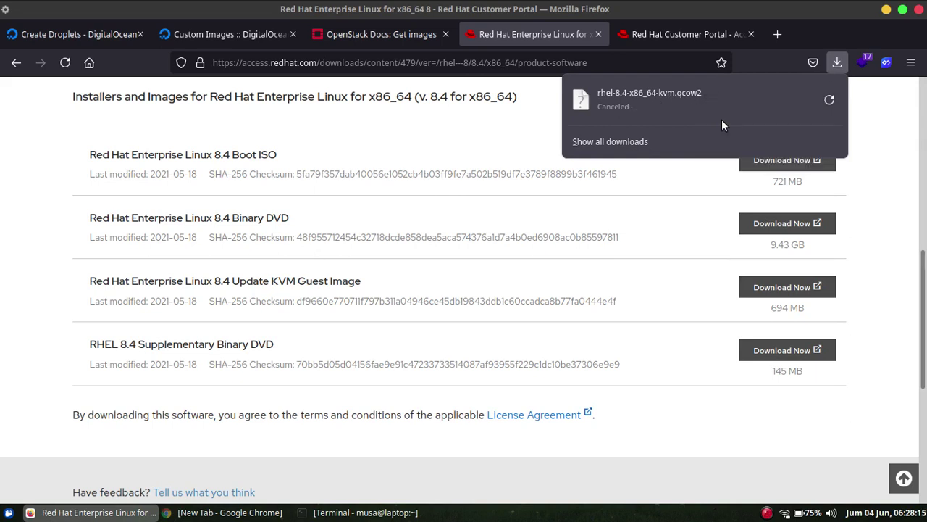
left_click(3, 259)
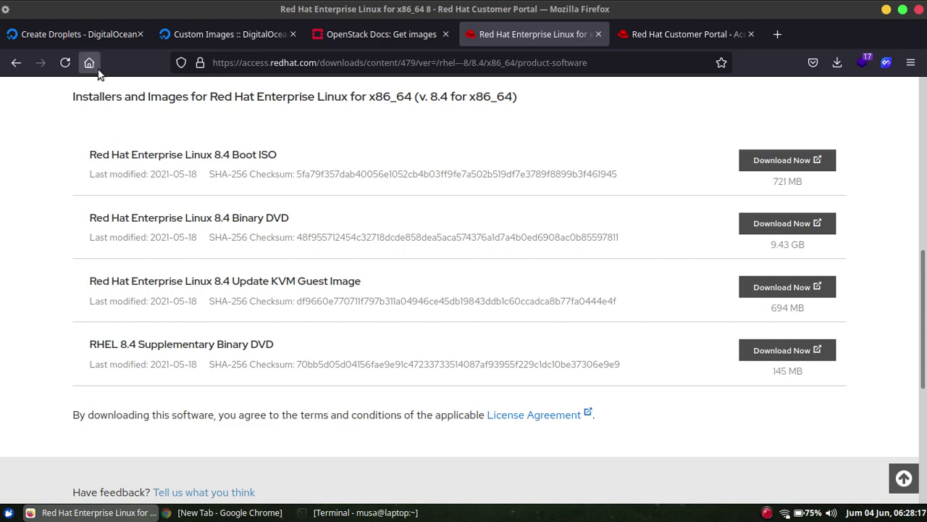
- Open Images under MANAGE and show the Custom Images tab with the redhat image
left_click(103, 32)
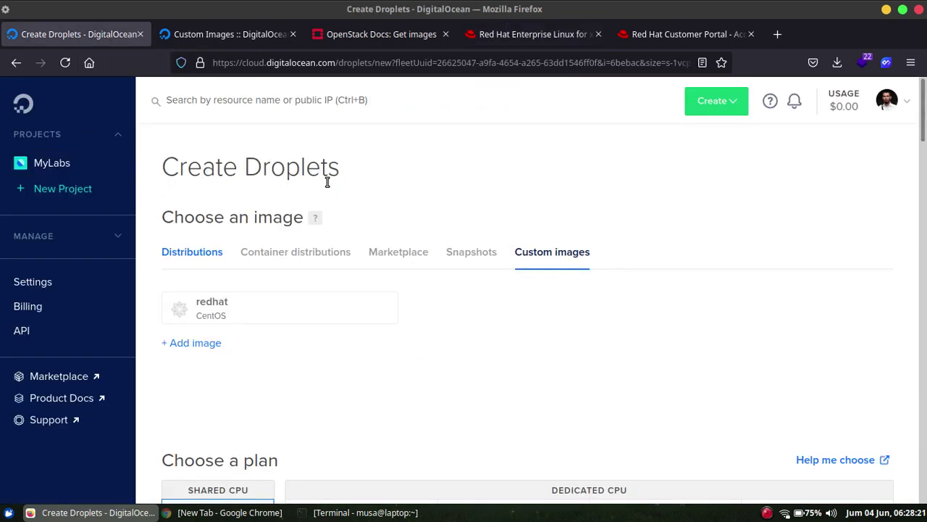
left_click(92, 237)
scroll(89, 248, "down", 3)
scroll(80, 206, "up", 2)
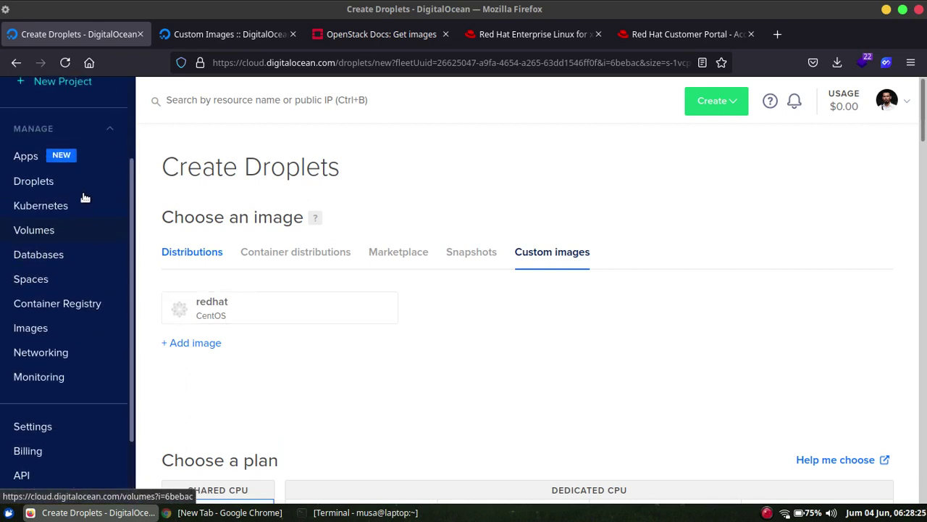
left_click(31, 330)
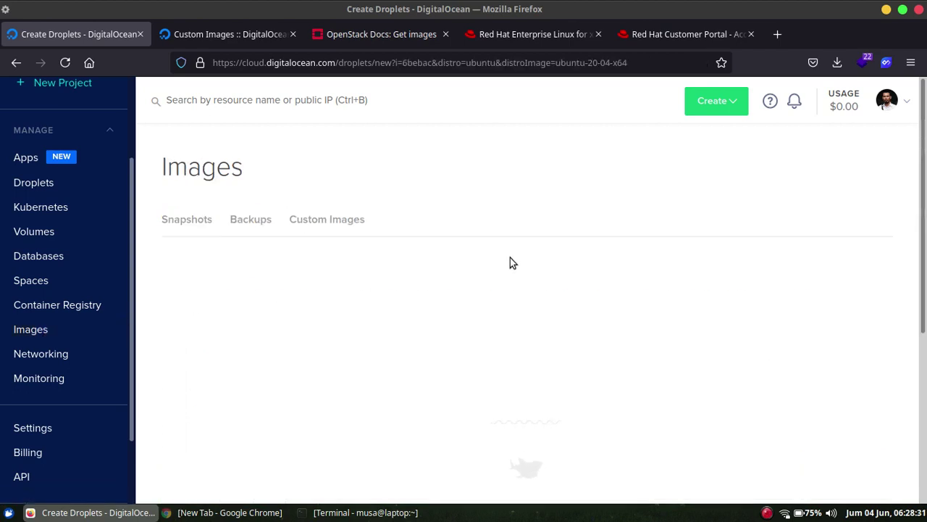
left_click(355, 230)
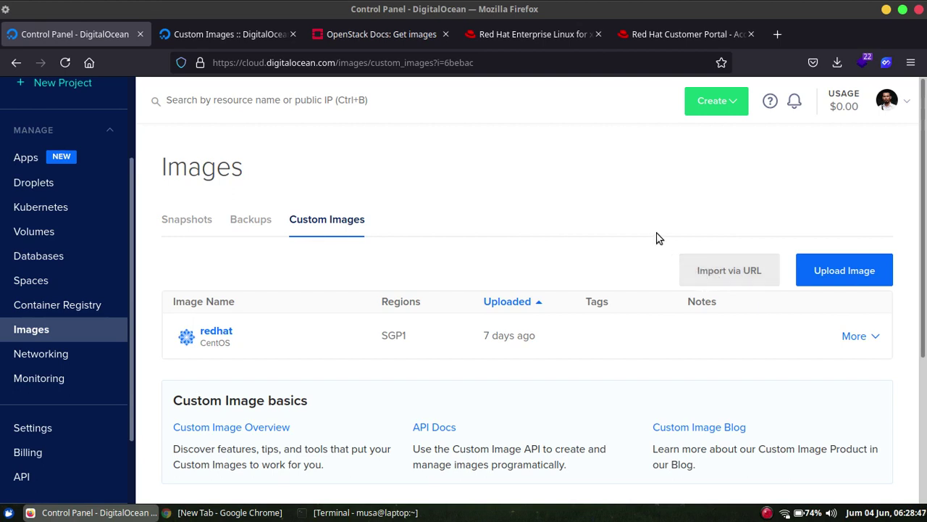
left_click(731, 280)
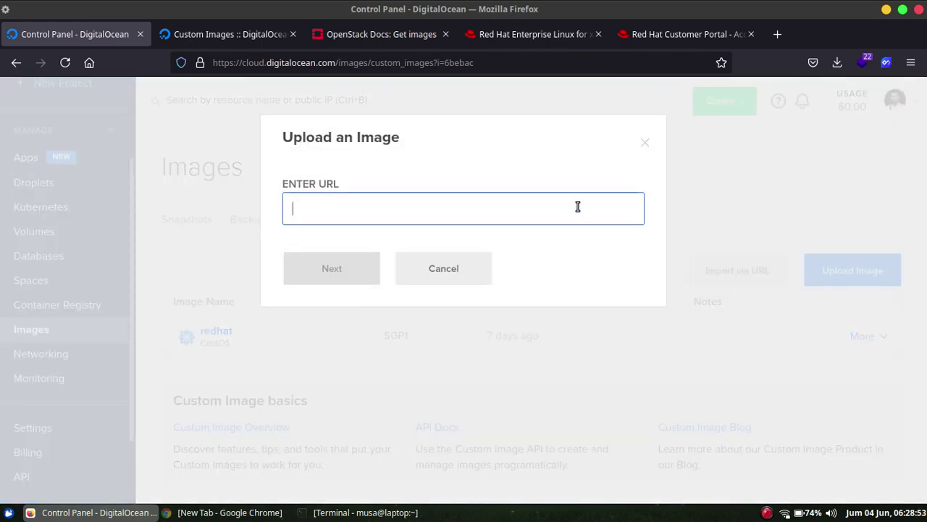
key("ctrl+v")
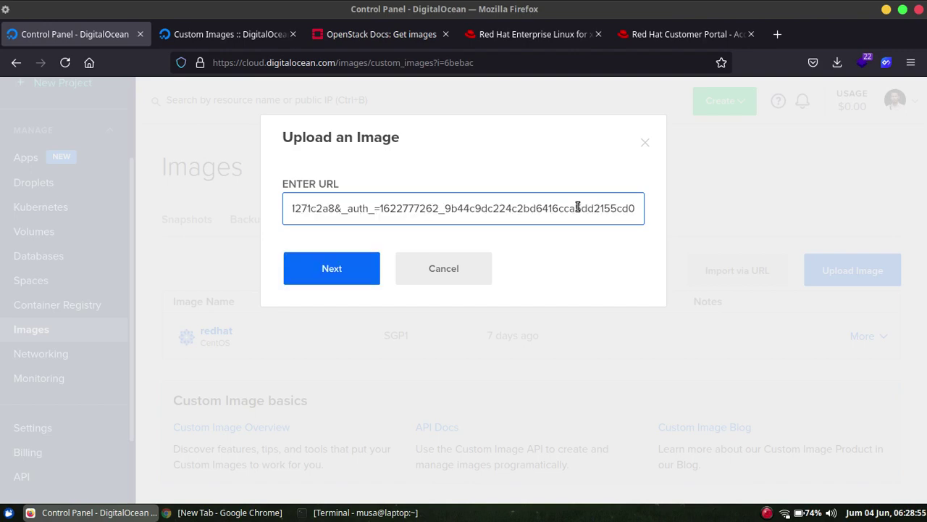
left_click(364, 273)
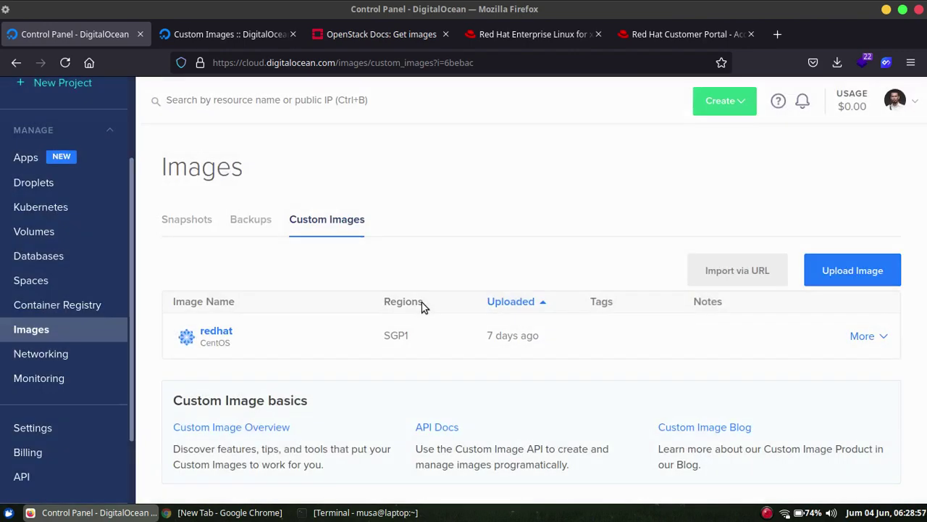
triple_click(416, 209)
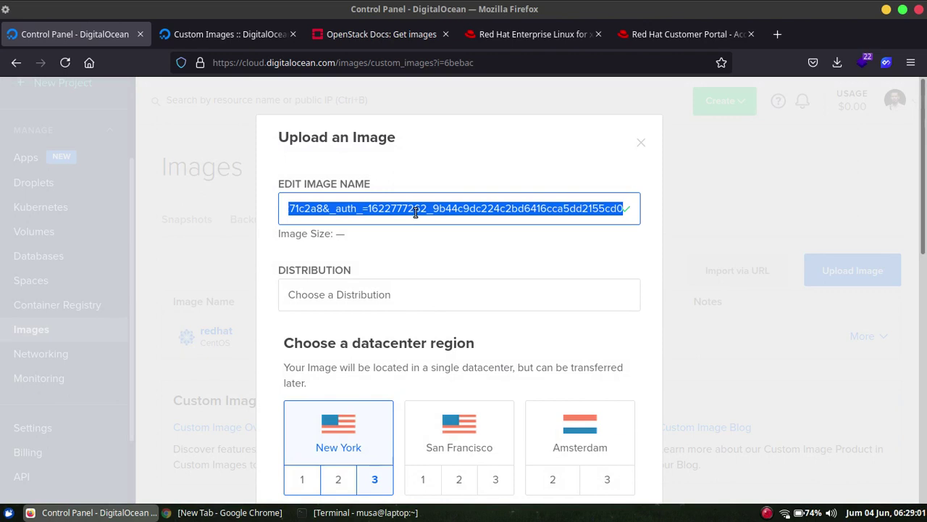
type("rhel8")
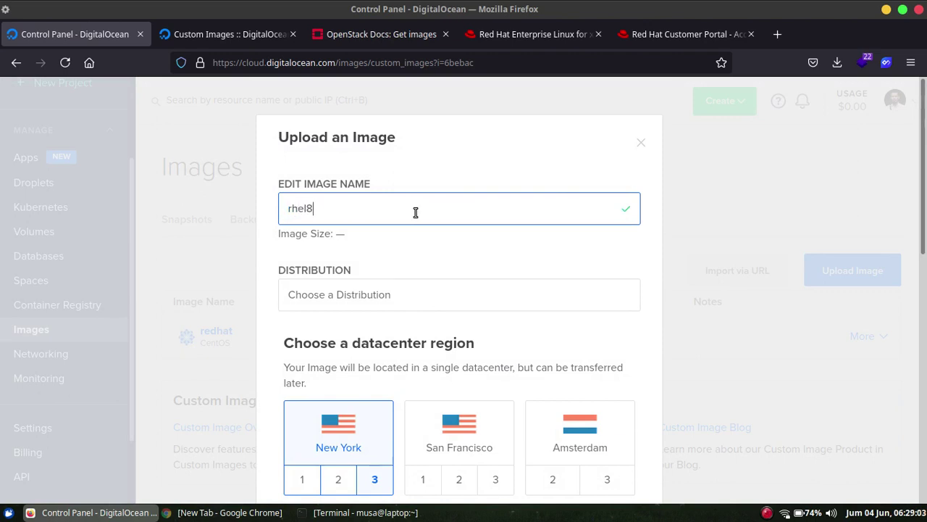
type(".4")
scroll(469, 242, "down", 3)
left_click(476, 177)
scroll(442, 270, "down", 1)
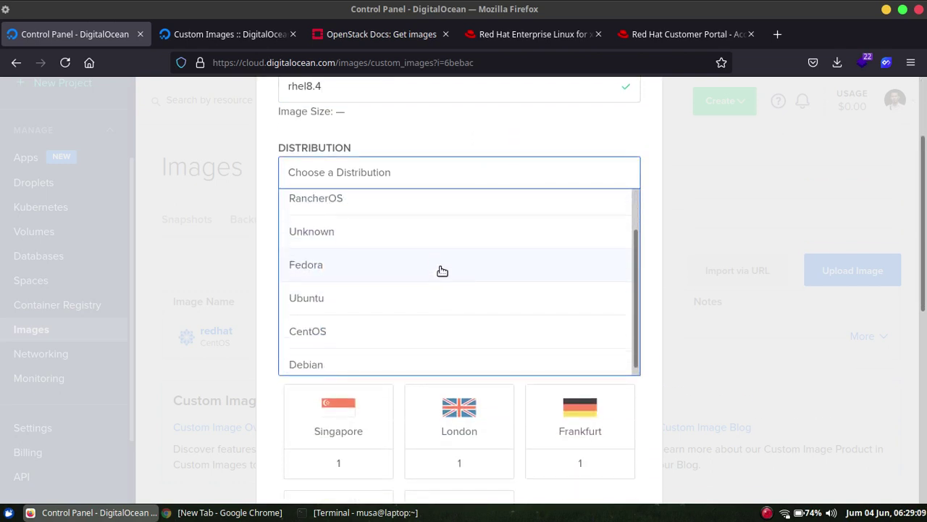
left_click(374, 334)
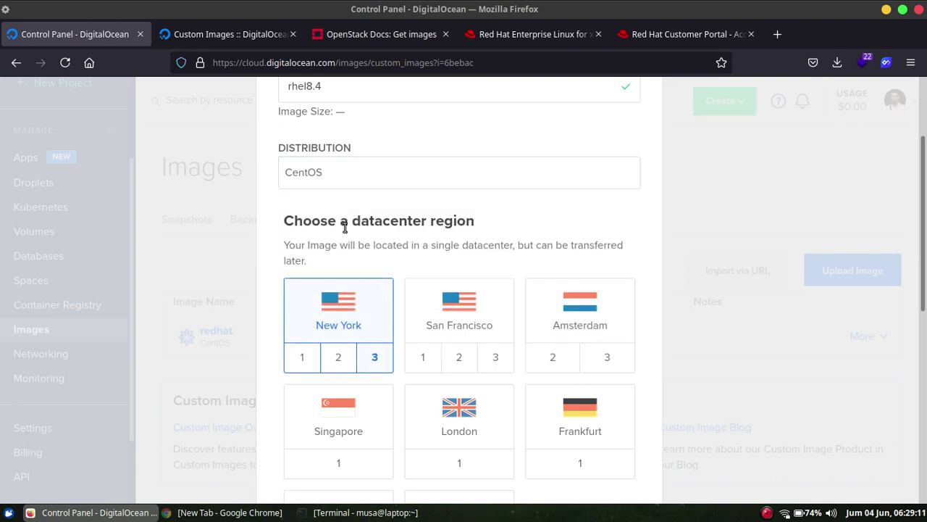
scroll(561, 228, "down", 4)
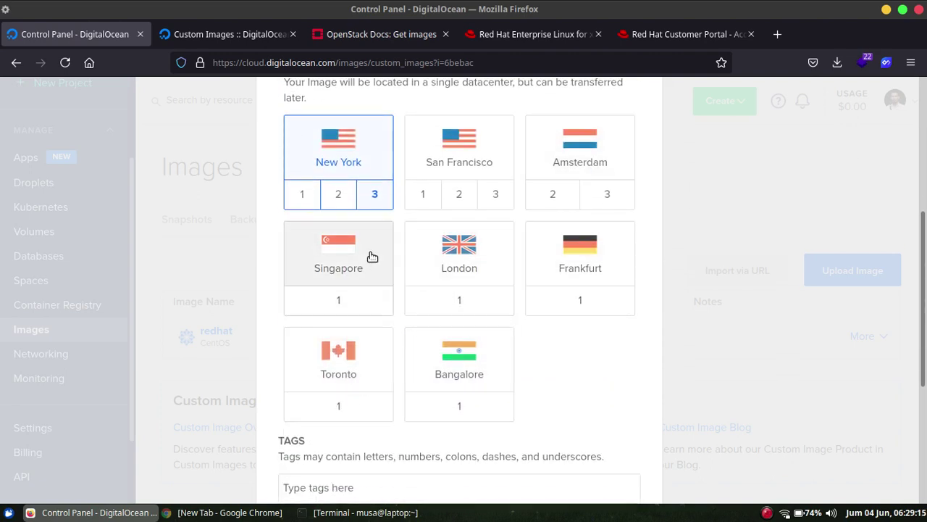
scroll(372, 256, "up", 1)
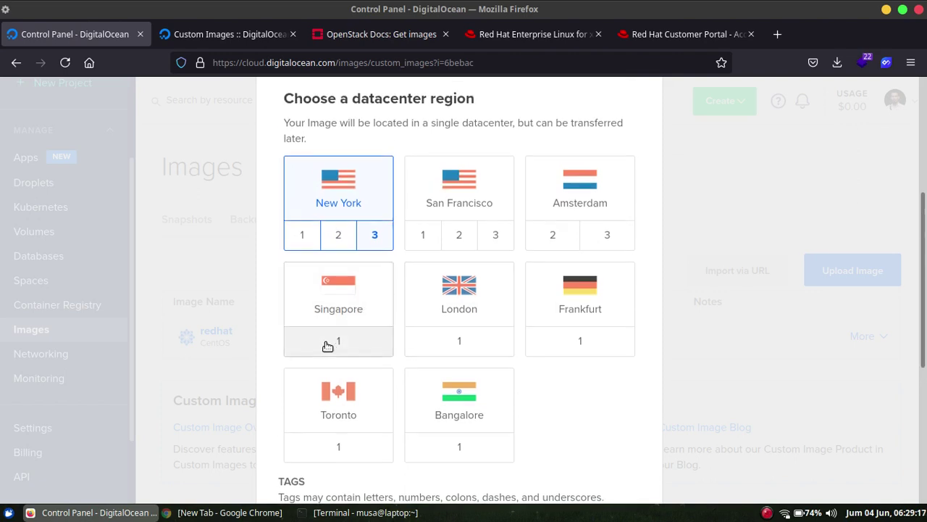
left_click(342, 301)
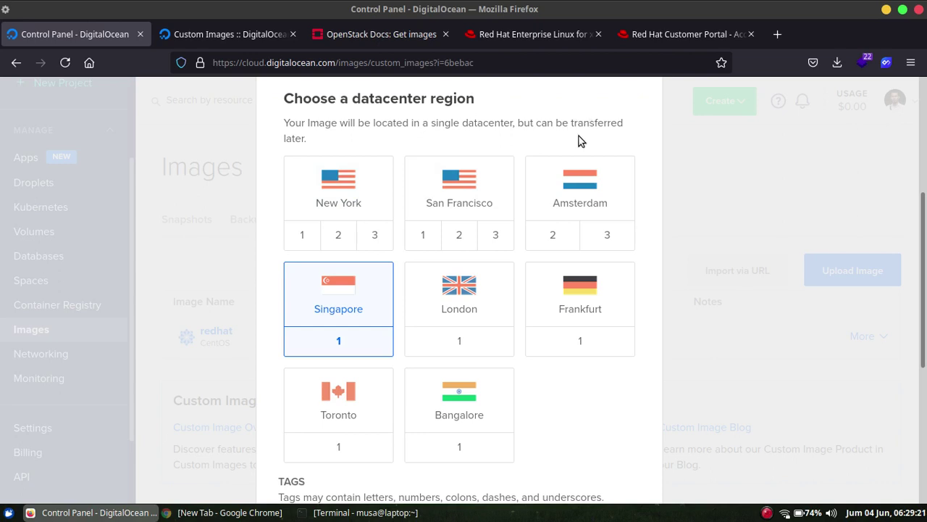
scroll(577, 242, "down", 4)
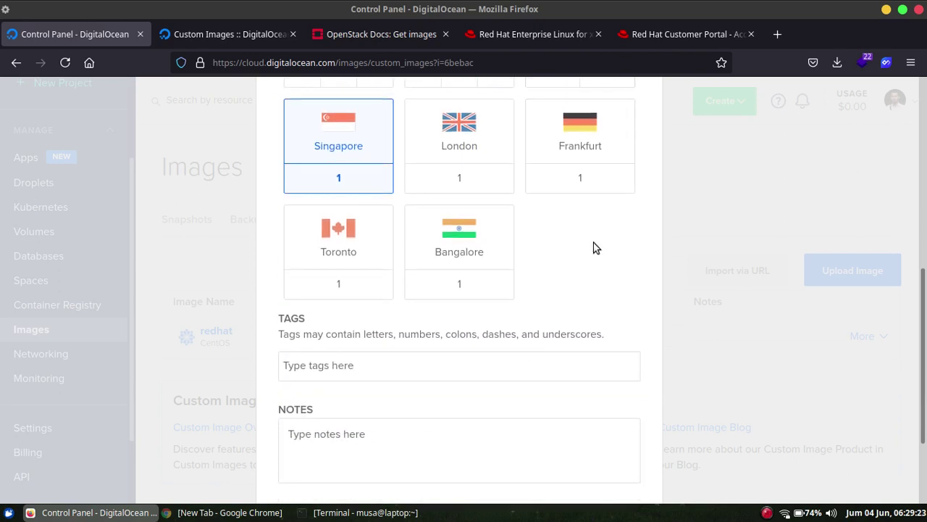
scroll(596, 249, "down", 3)
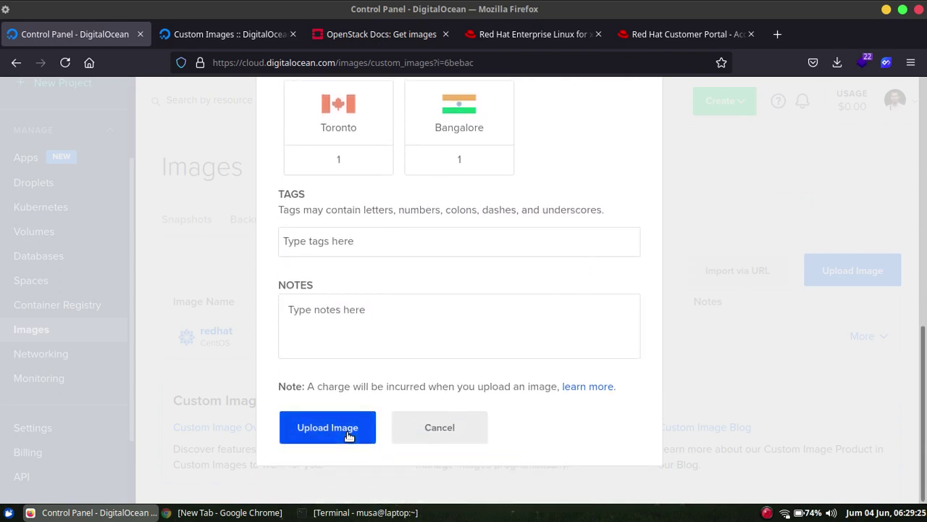
left_click(427, 428)
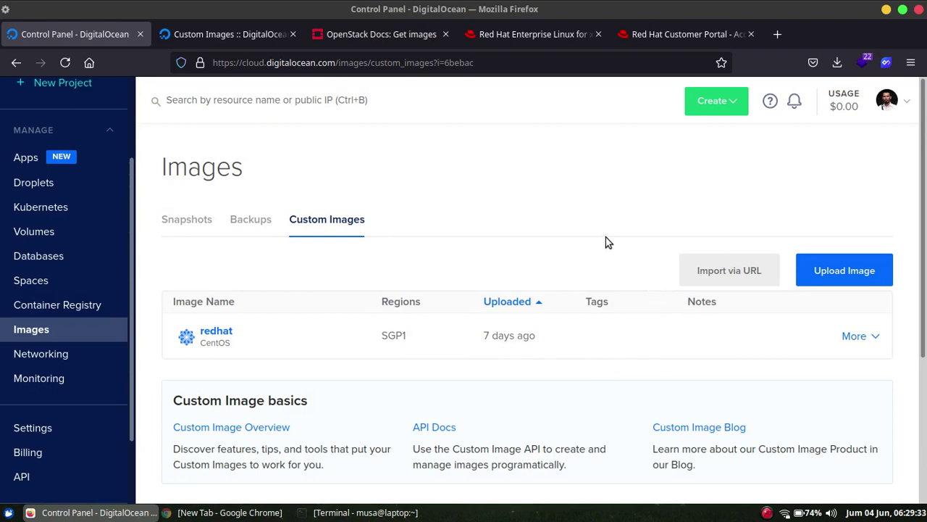
- Choose Create > Droplets from the top bar to begin a new droplet
scroll(605, 244, "down", 2)
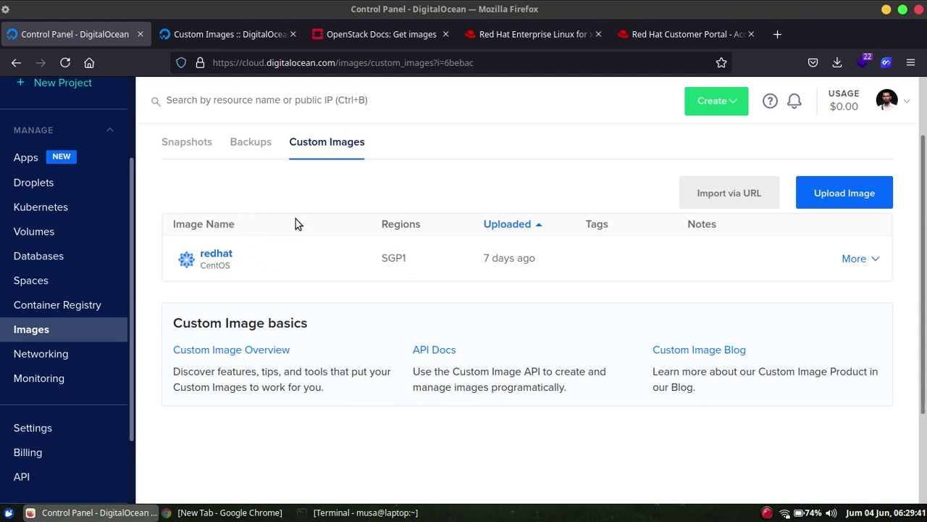
scroll(348, 199, "up", 2)
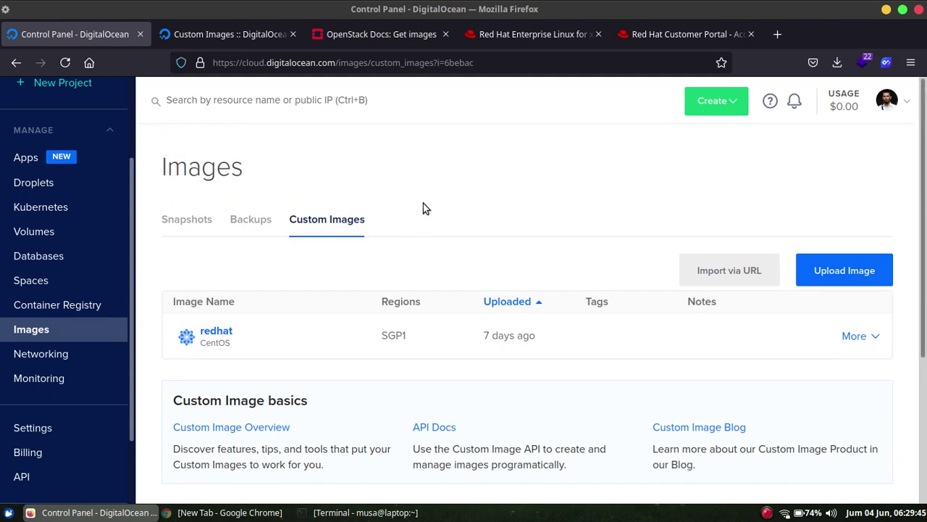
left_click(712, 100)
left_click(684, 144)
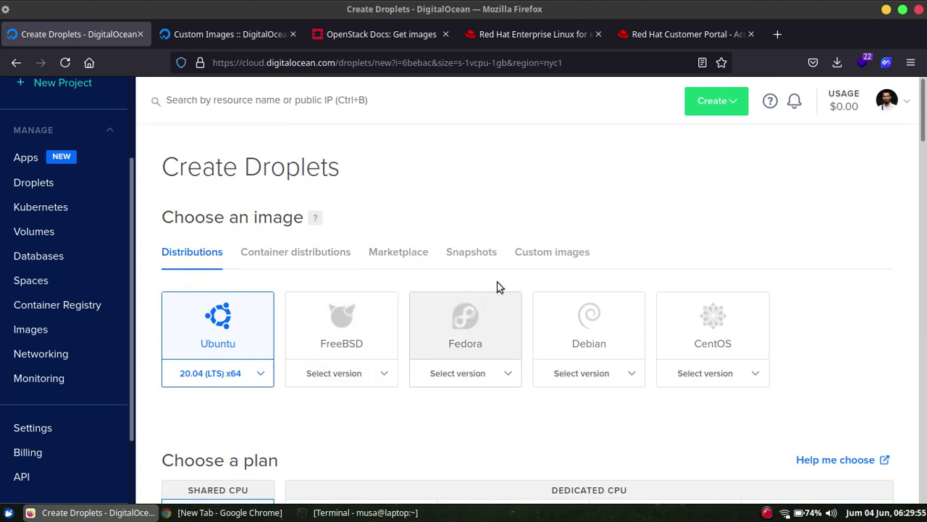
- Select the custom redhat image in SGP1 and scroll down to Authentication
left_click(538, 254)
left_click(205, 308)
scroll(646, 228, "down", 3)
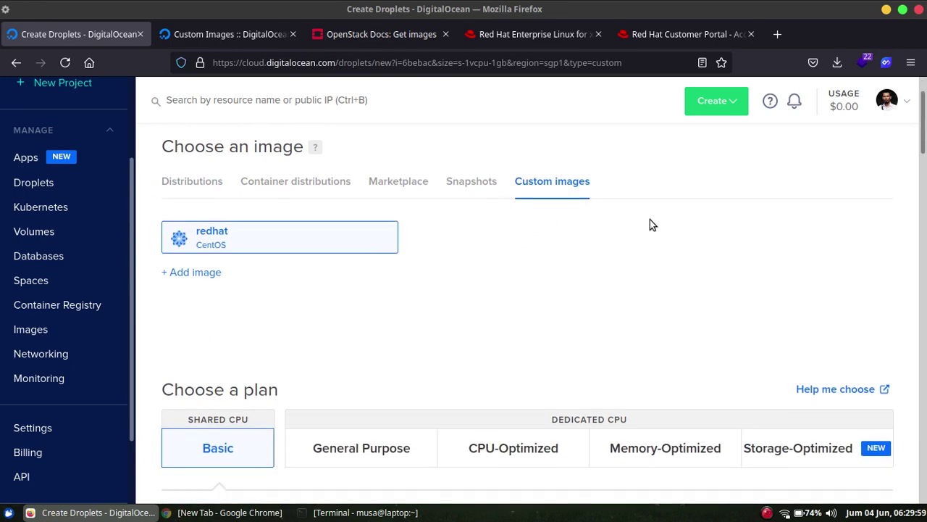
left_click_drag(925, 152, 926, 279)
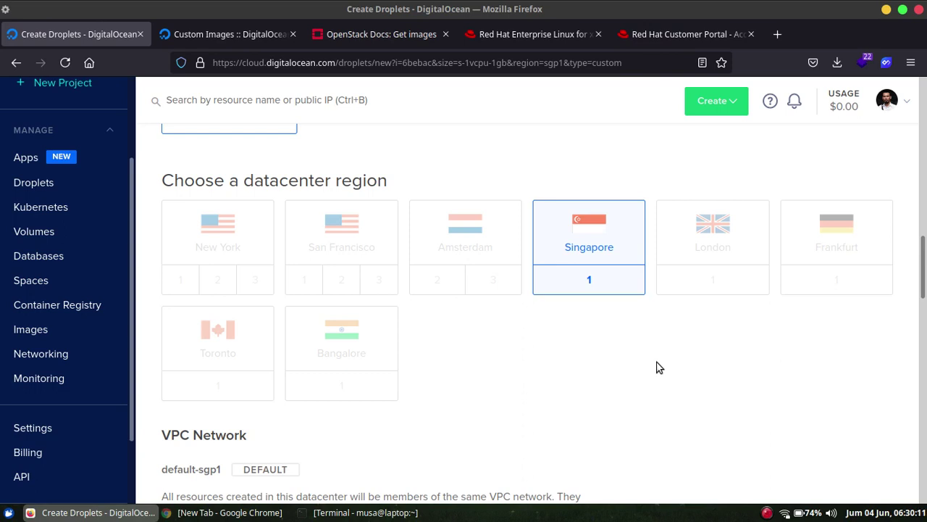
scroll(696, 311, "down", 1)
scroll(715, 296, "down", 8)
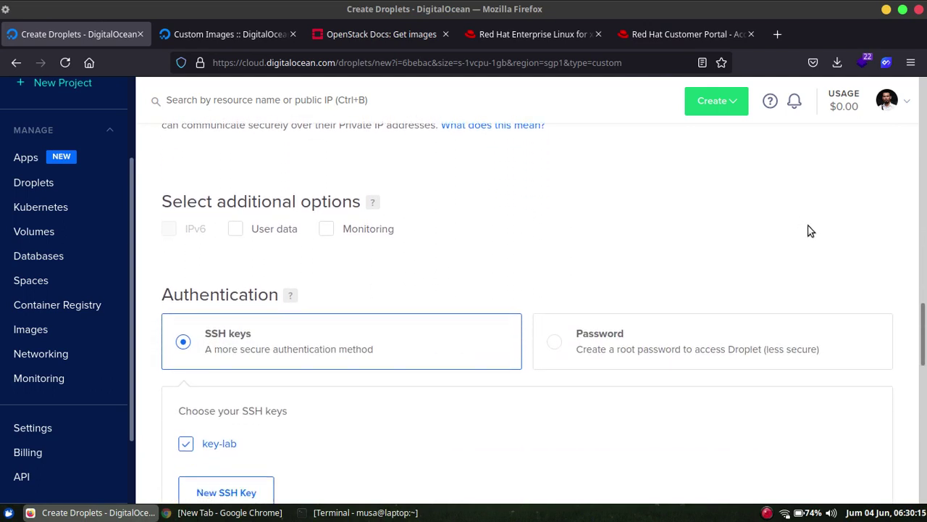
scroll(812, 229, "down", 1)
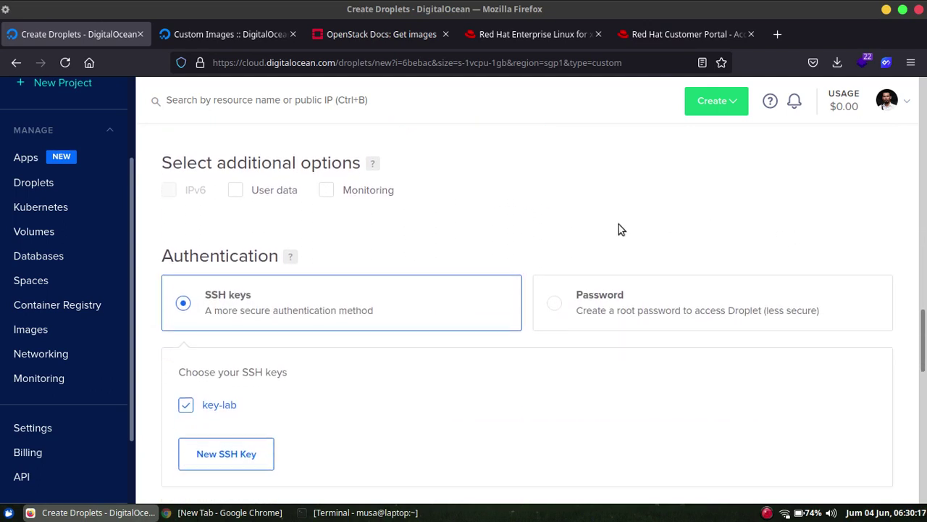
scroll(619, 228, "down", 1)
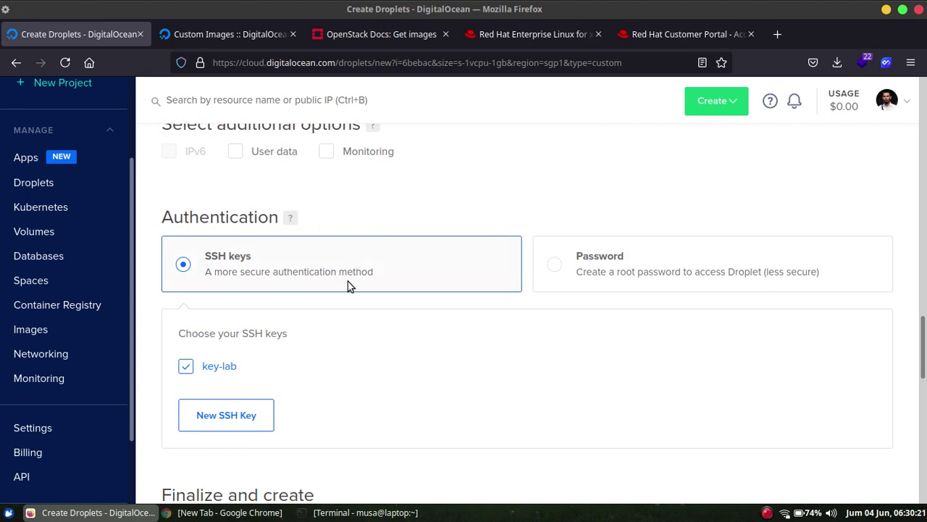
scroll(402, 321, "down", 2)
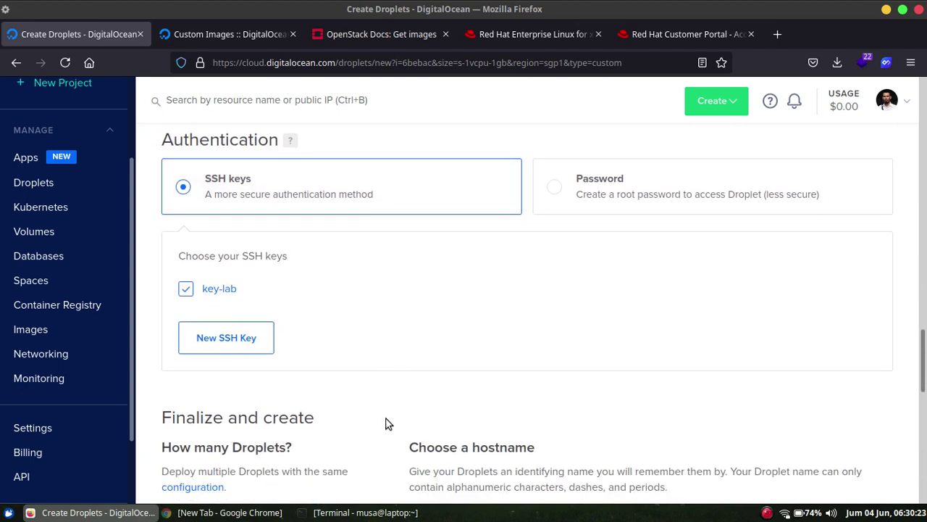
left_click(371, 510)
- Generate an SSH key pair at ~/.ssh/key-redhat with an empty passphrase
type("ssh-keygen")
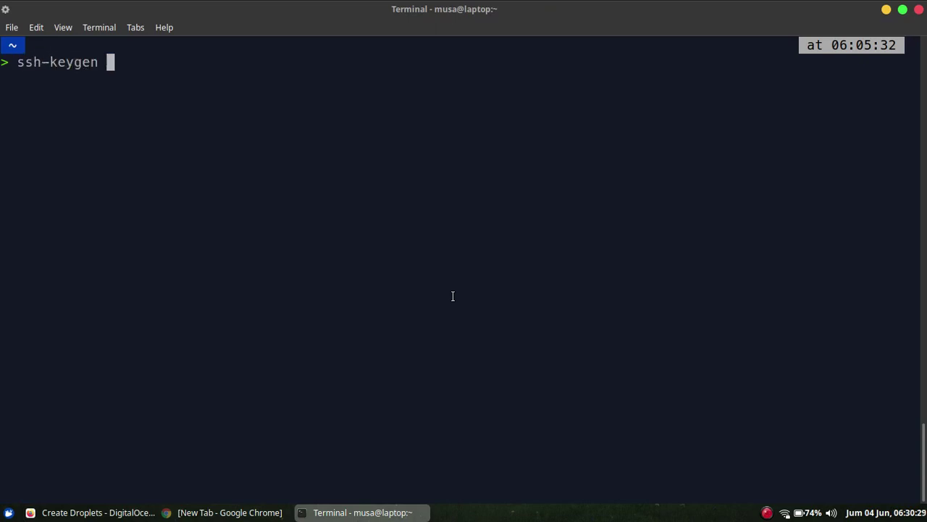
key("Return")
type("/home/mus")
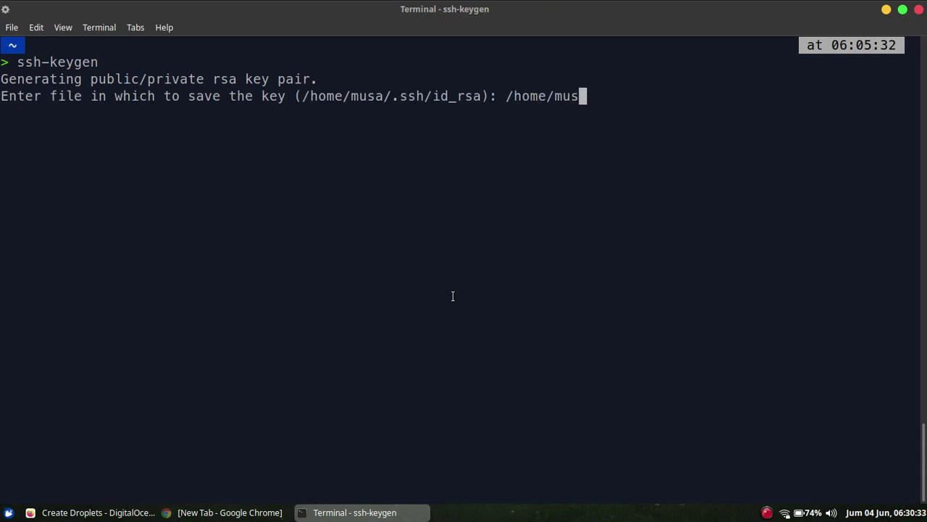
type("a/.ssh")
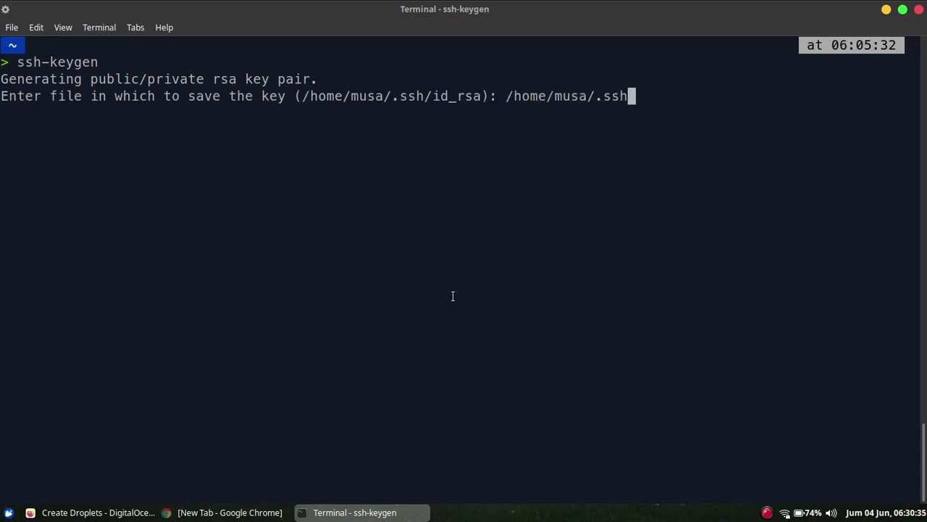
type("/key-")
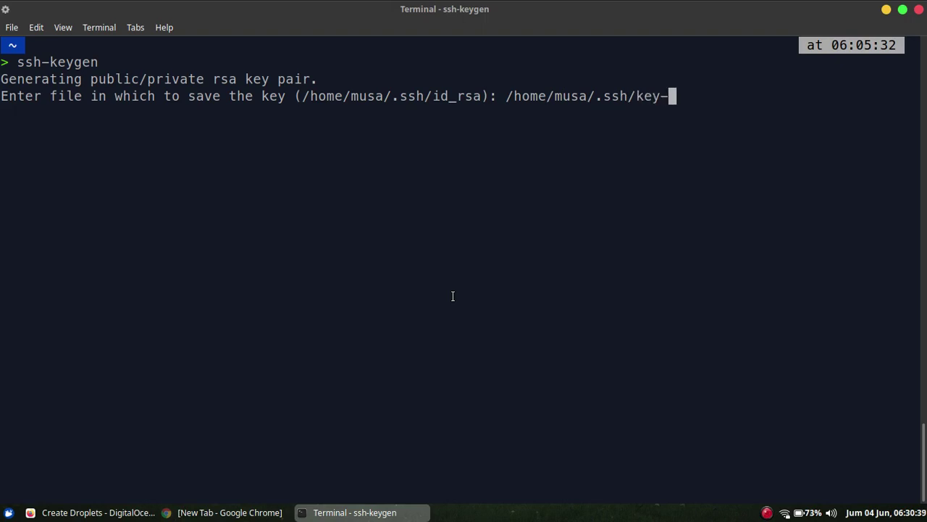
type("redhat")
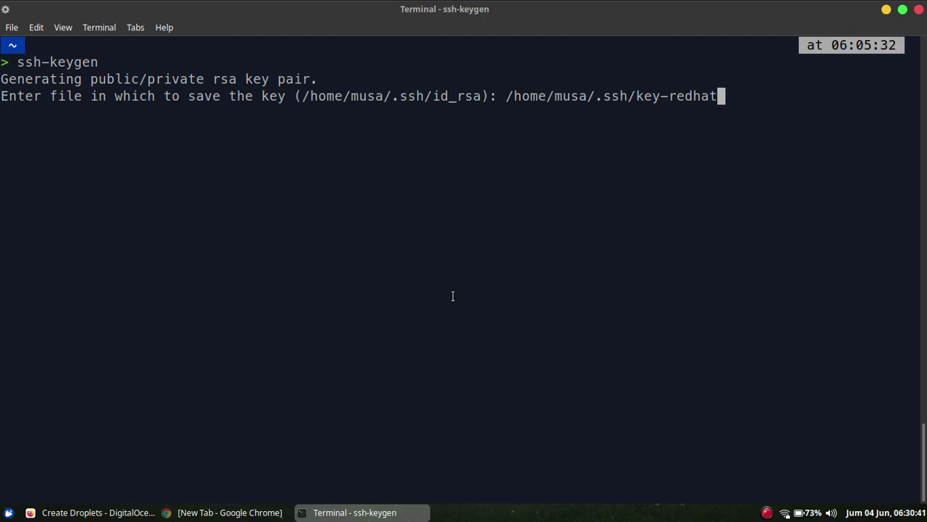
key("Return")
key("Return")
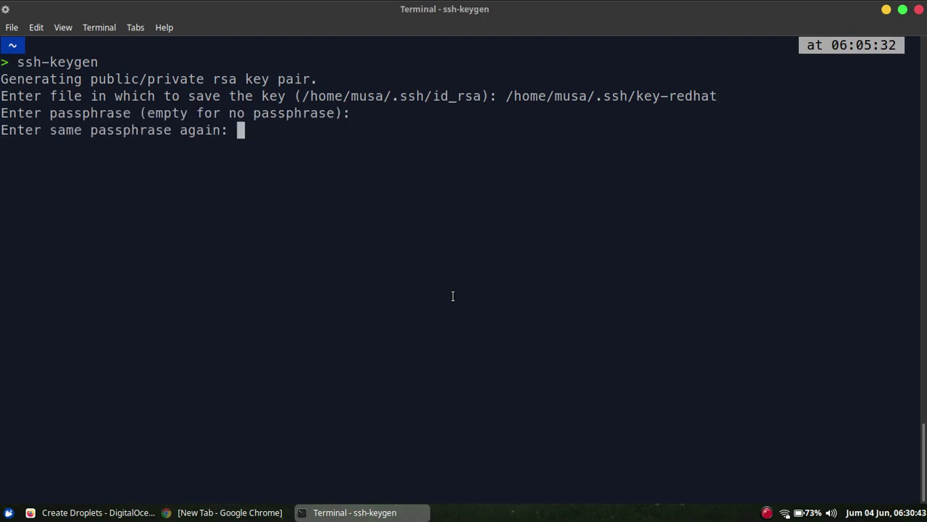
key("Return")
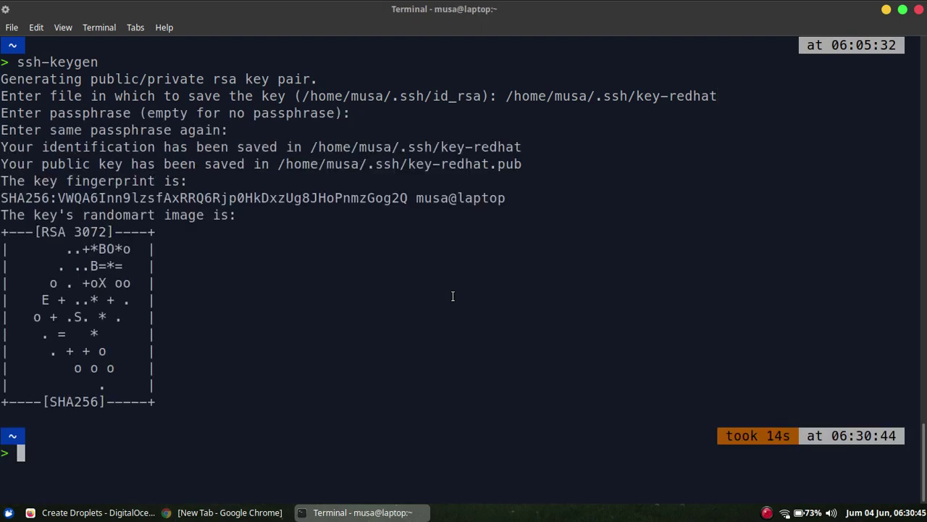
- Print .ssh/key-redhat.pub and copy the public key to the clipboard
type("cat")
type(".ssh/key-re")
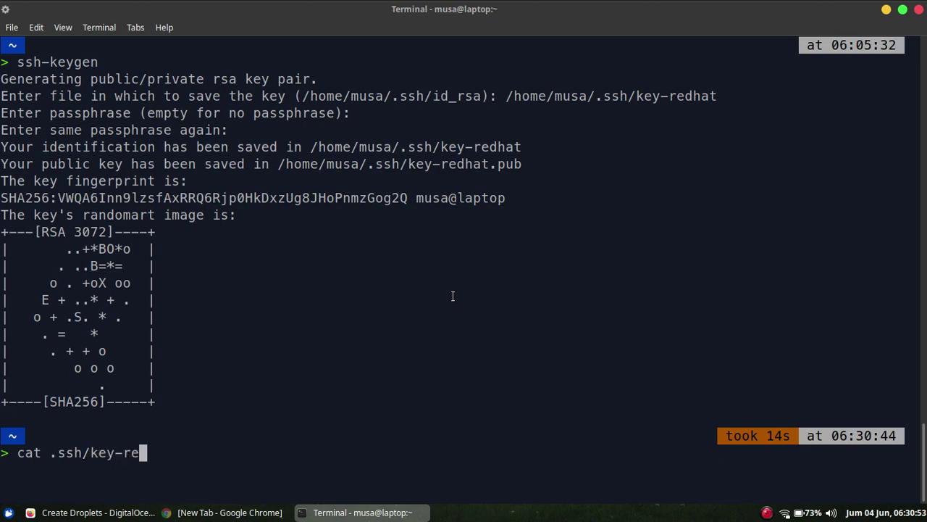
type("dhat.pub")
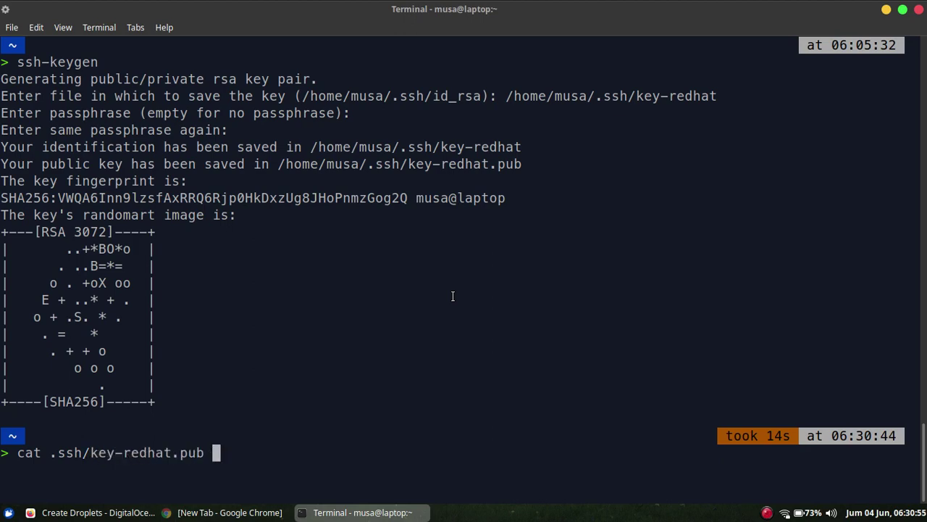
key("Return")
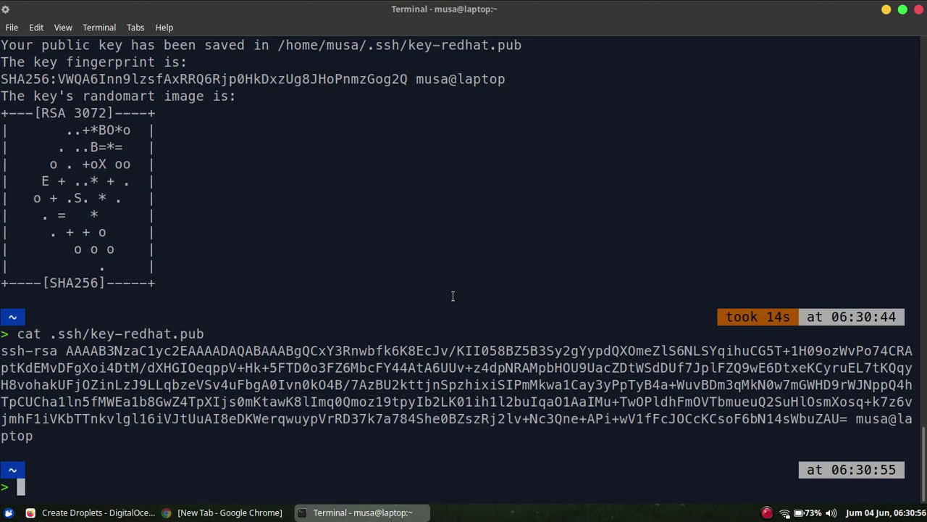
left_click_drag(30, 441, 1, 352)
right_click(16, 361)
left_click(49, 206)
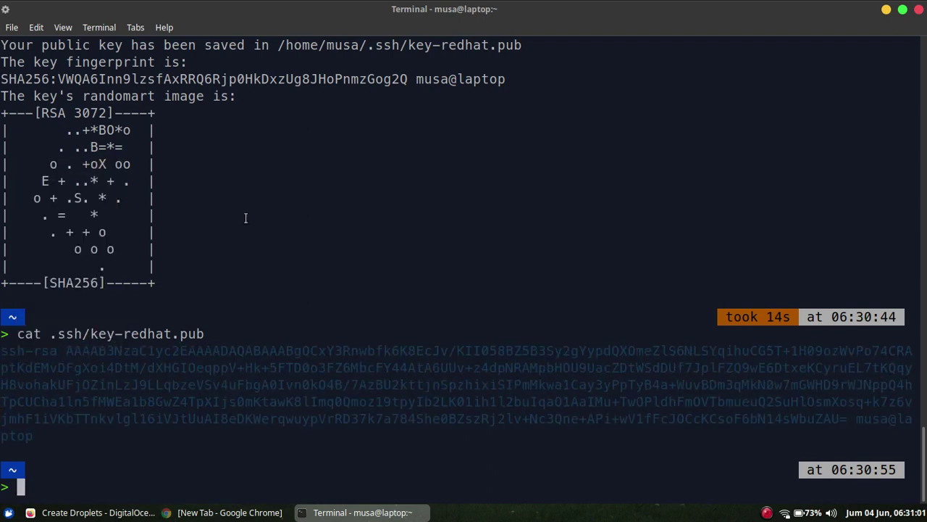
key("alt+Tab")
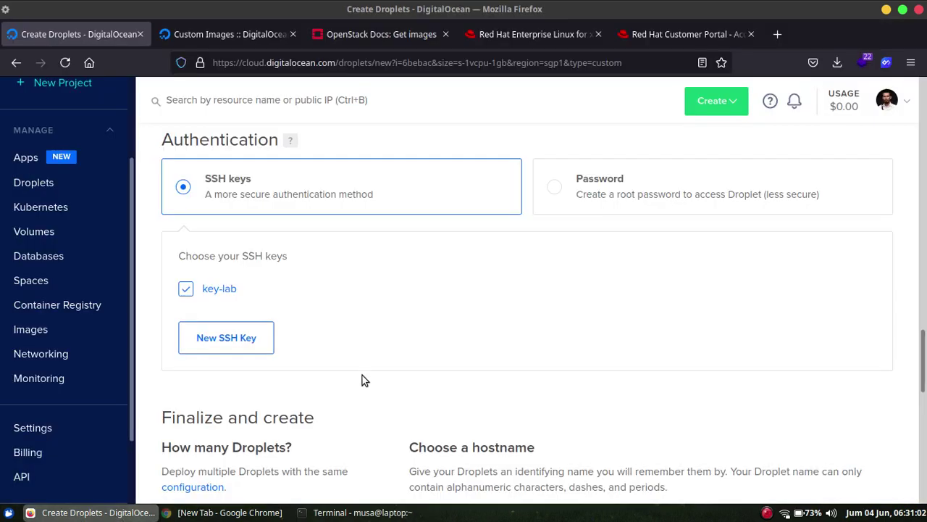
- Add the pasted public key as key-redhat and select it as the only SSH key
left_click(265, 337)
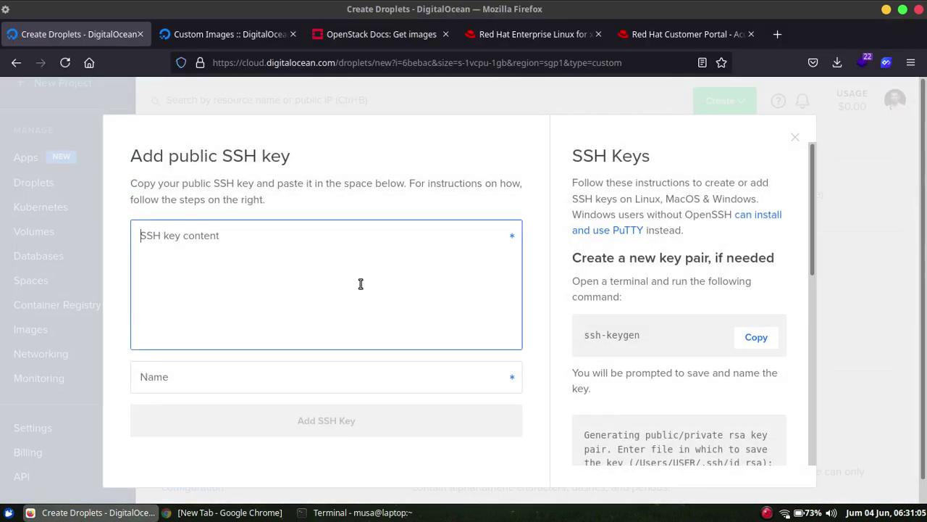
key("ctrl+v")
left_click(272, 377)
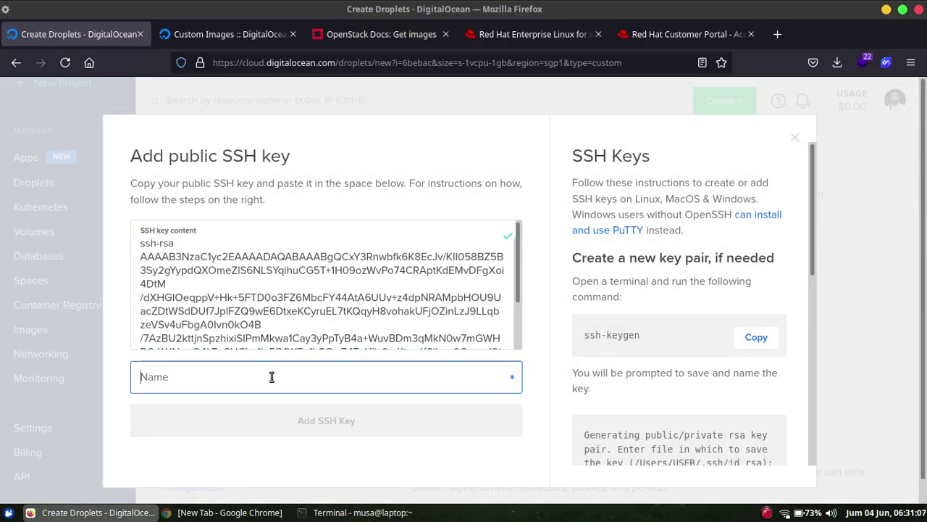
type("key-redhat")
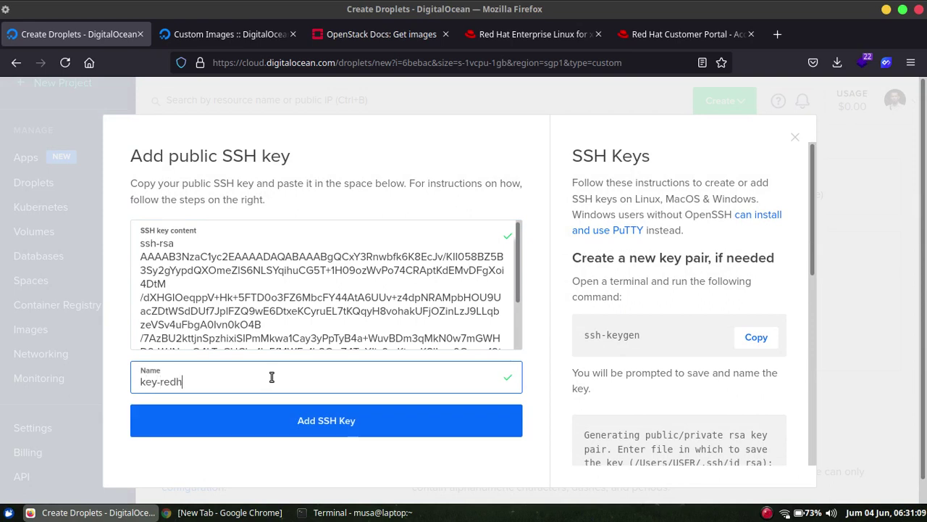
left_click(302, 419)
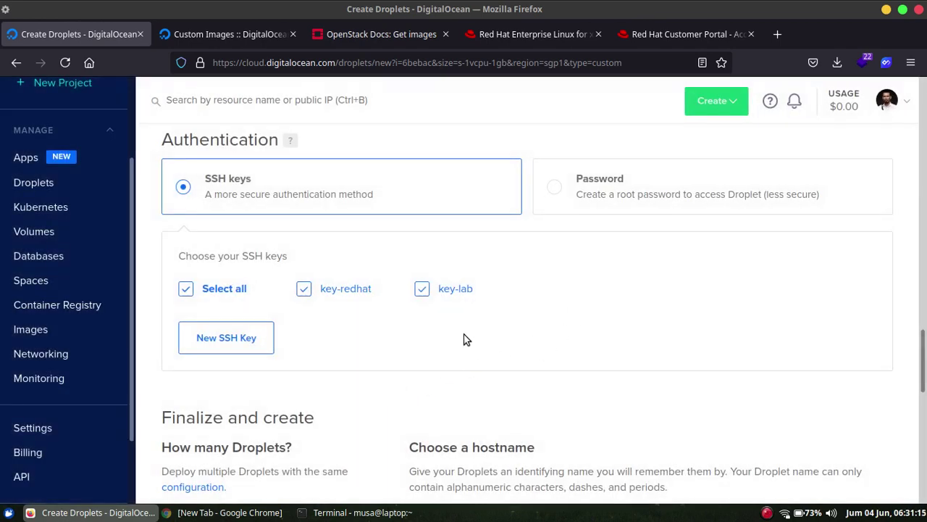
left_click(225, 301)
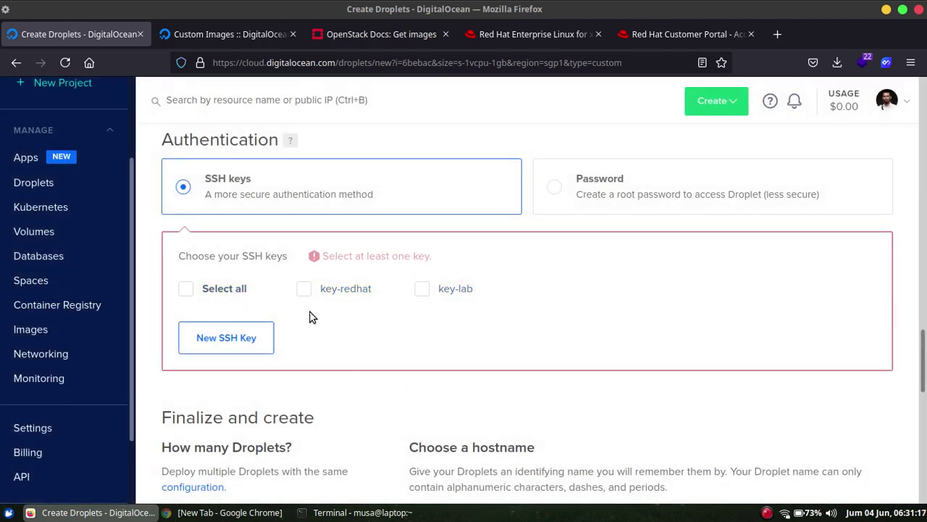
left_click(307, 292)
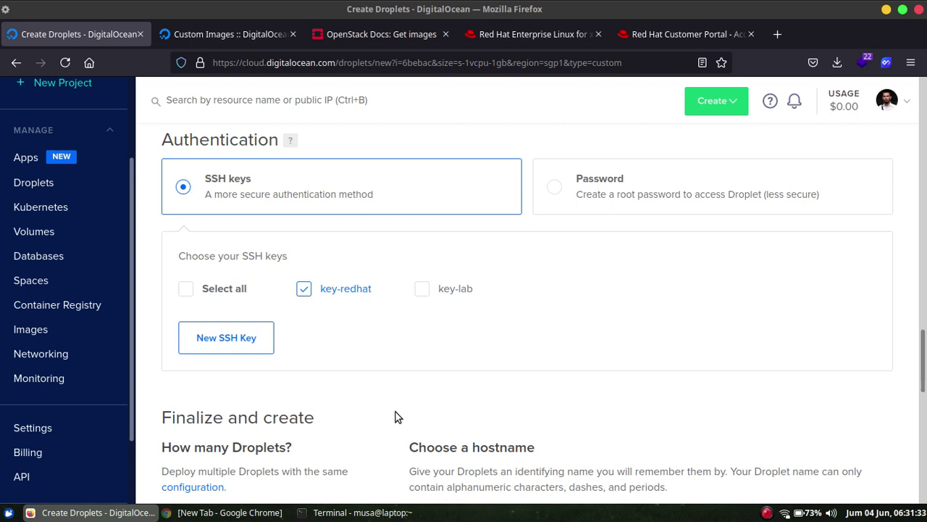
- Replace the hostname with your custom domain hostname and create the droplet
scroll(396, 412, "down", 3)
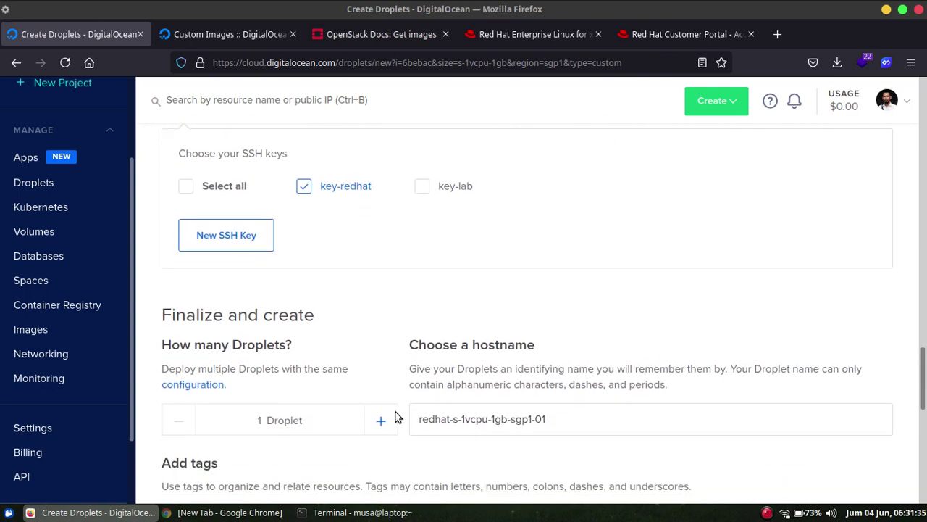
scroll(396, 415, "down", 3)
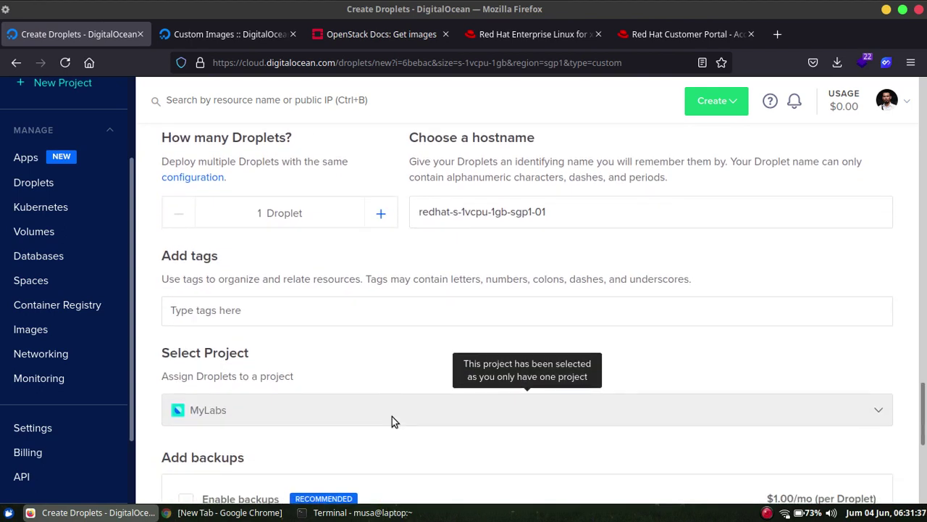
left_click(625, 207)
key("ctrl+a")
type("redhat.musaamin.my.id")
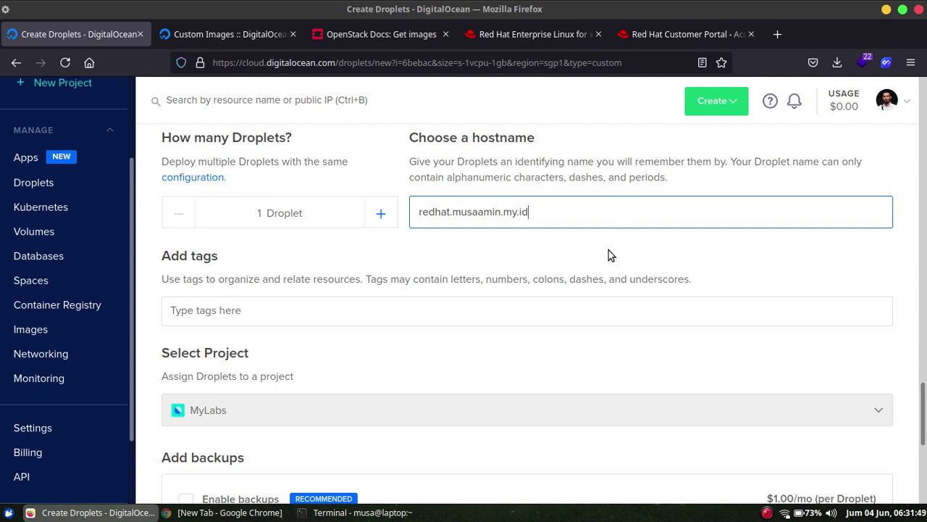
scroll(609, 250, "down", 5)
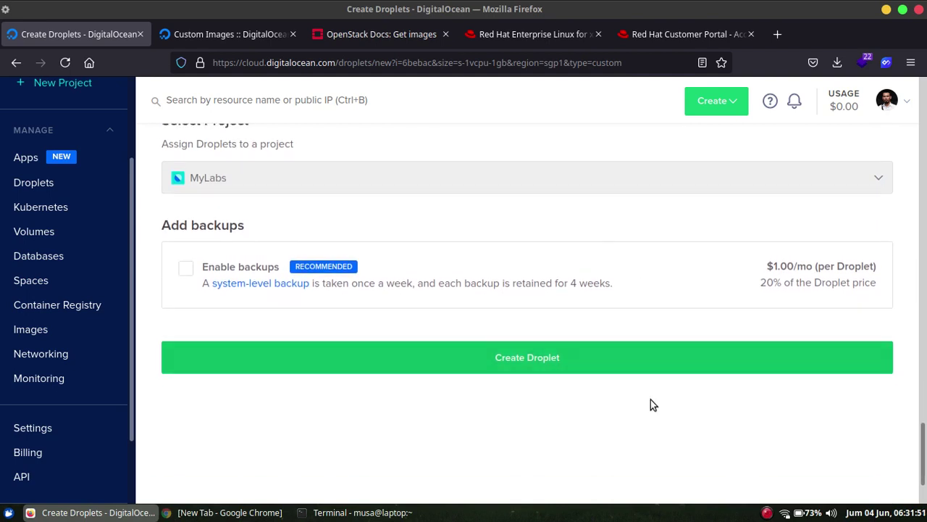
left_click(481, 367)
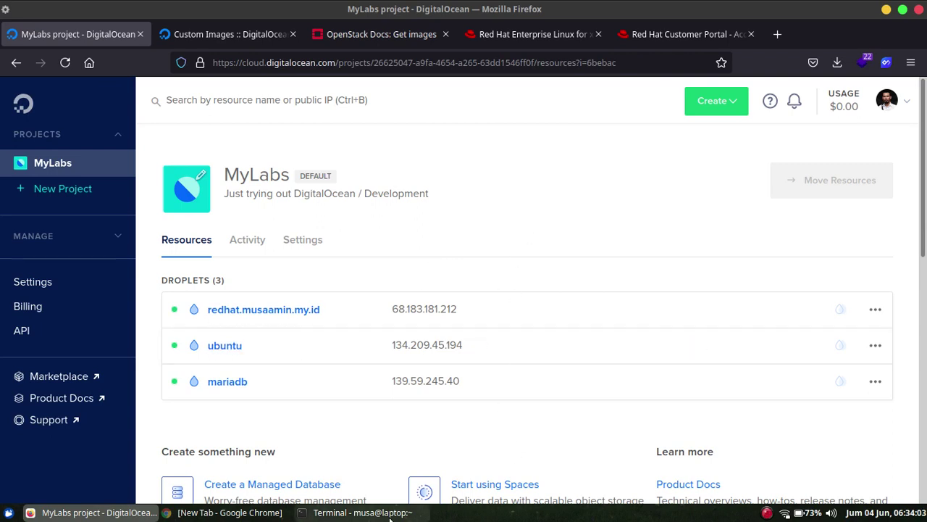
left_click(362, 512)
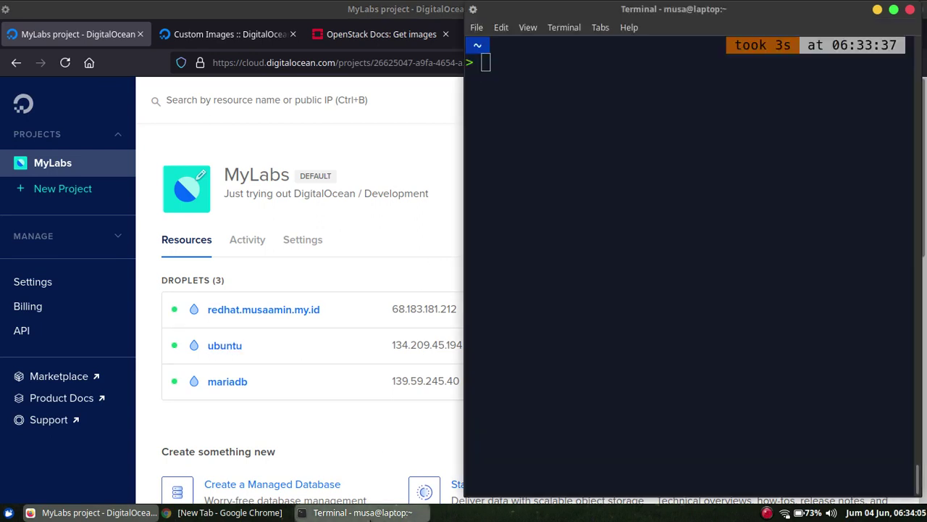
type("ssh ")
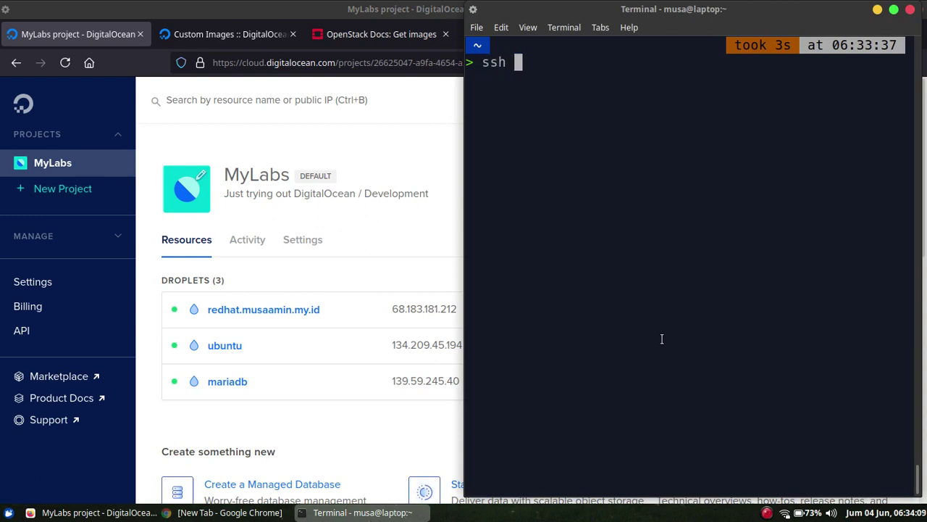
type("-i .ssh/key-red")
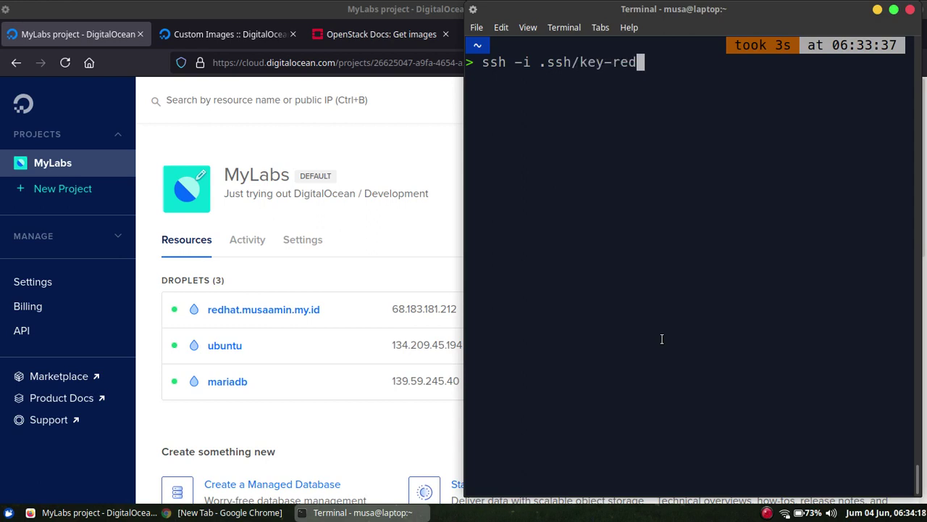
key("Tab")
type("root@68.183.1")
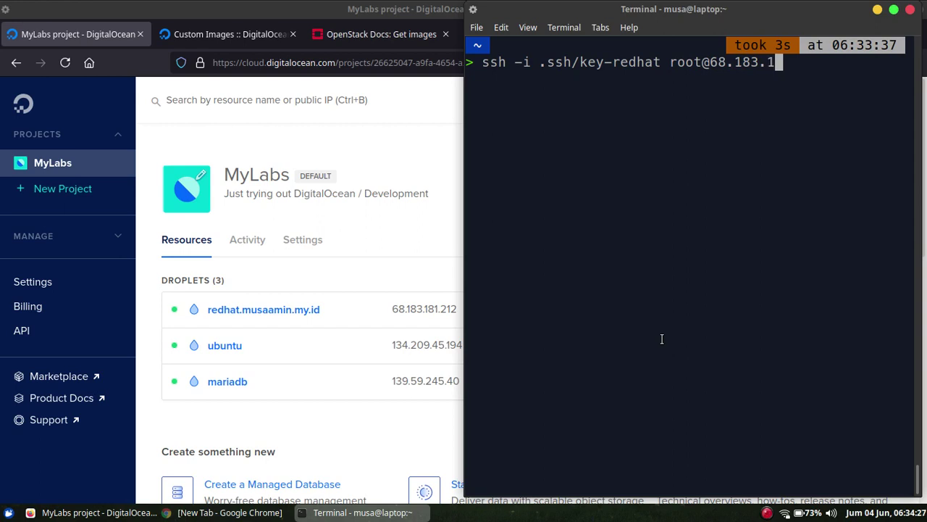
type("81.212")
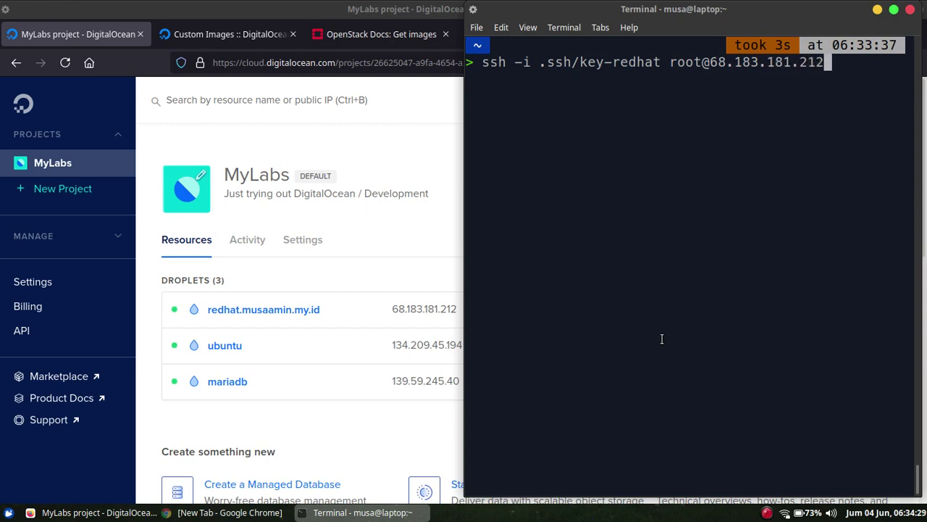
left_click(894, 9)
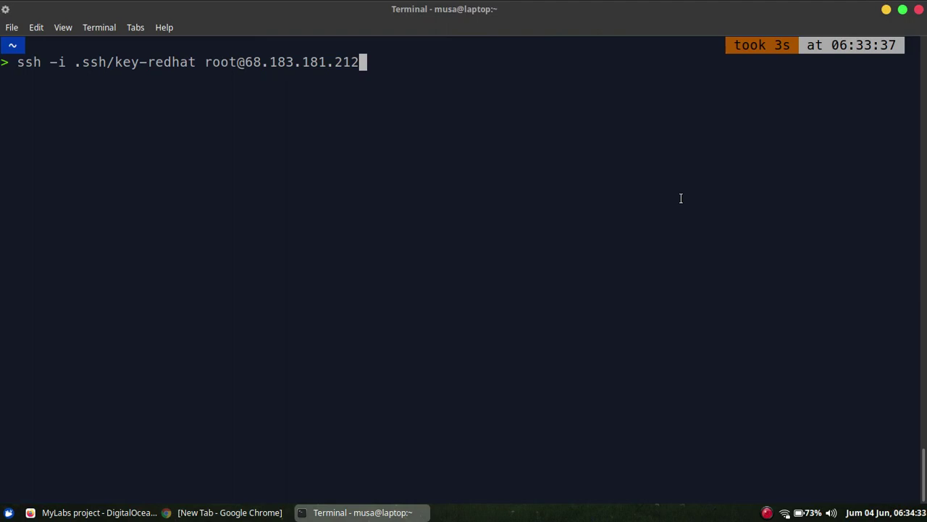
- Run the ssh login to 68.183.181.212 and accept the host fingerprint with yes
key("Return")
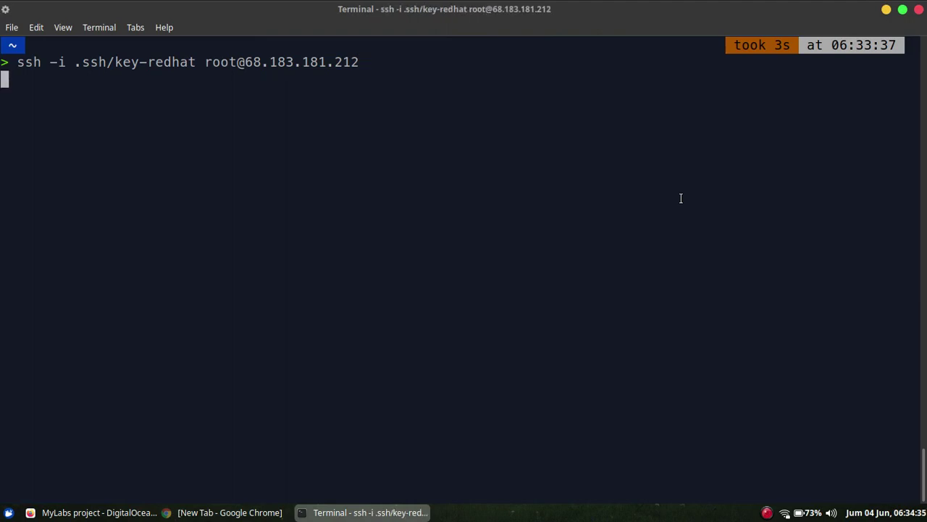
type("ye")
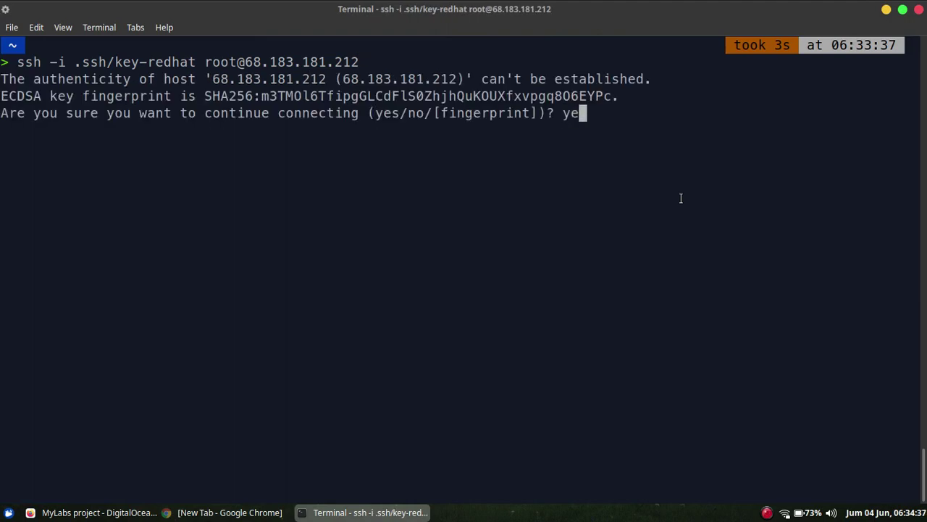
type("s")
key("Return")
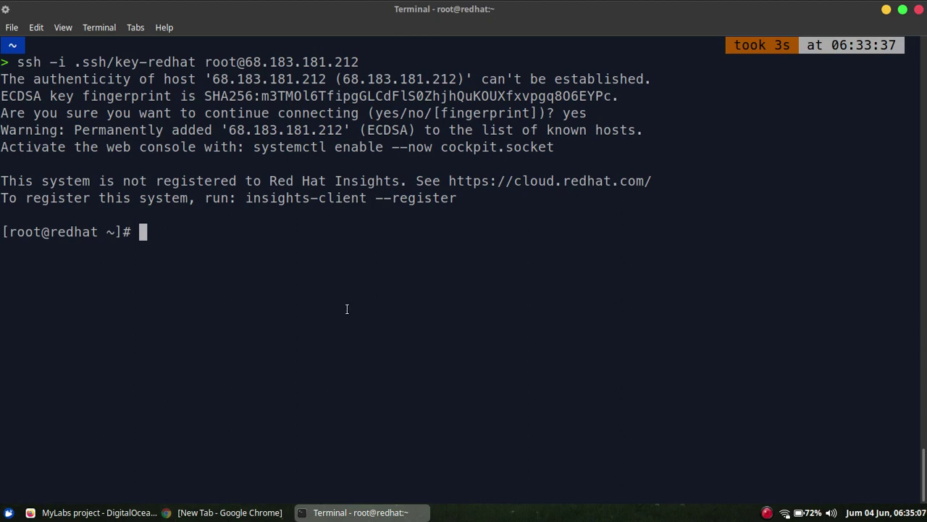
type("subs")
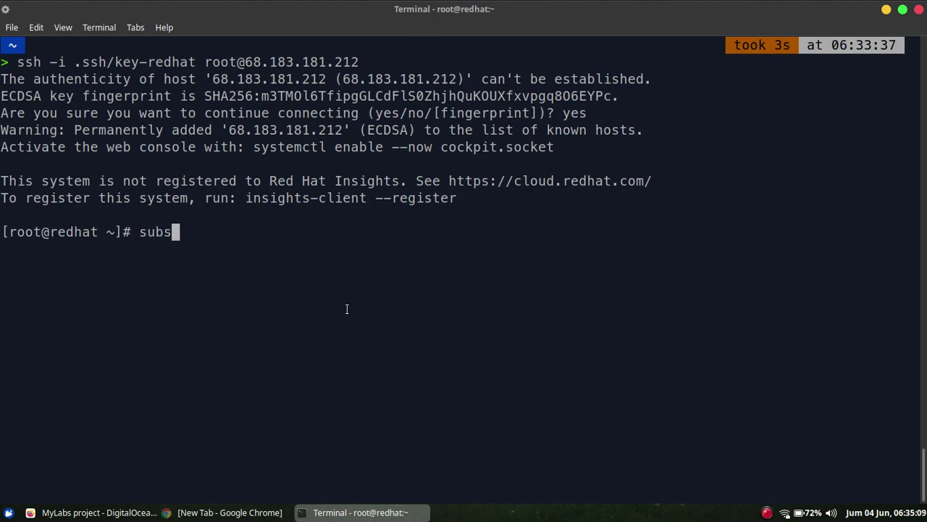
type("c")
- Run subscription-manager register --auto-attach and submit the Red Hat username and password
key("Tab")
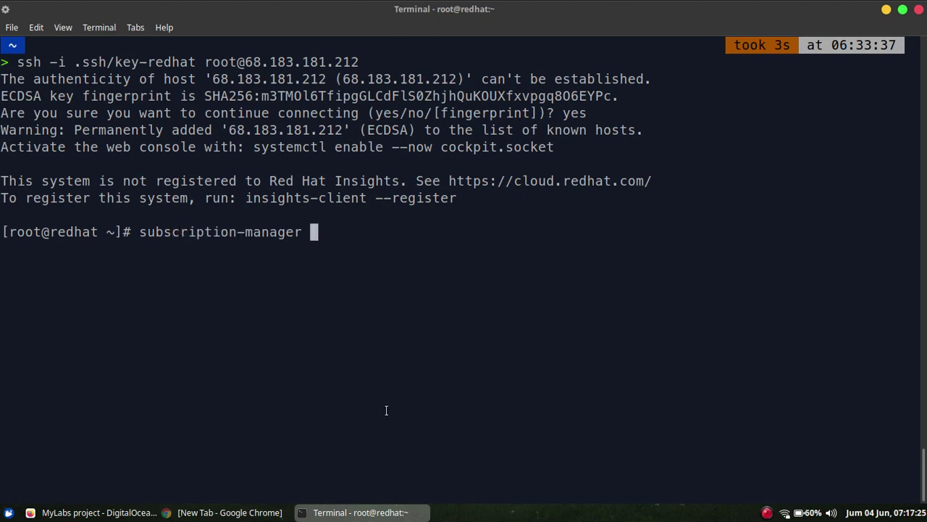
type("register")
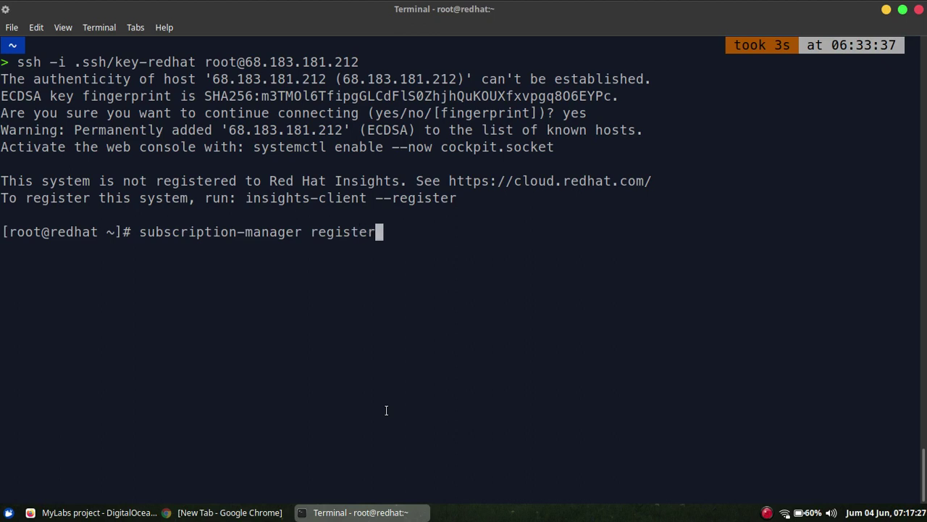
type(" --aut")
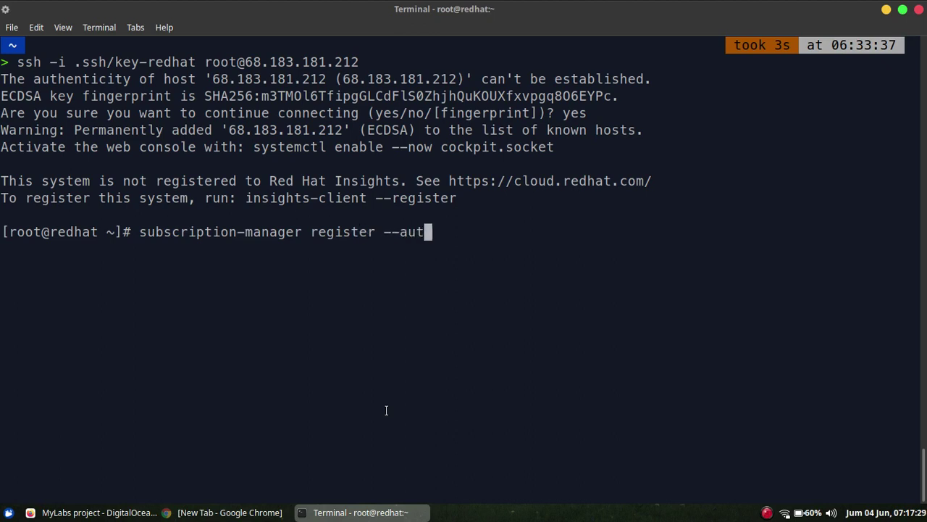
type("o-attach")
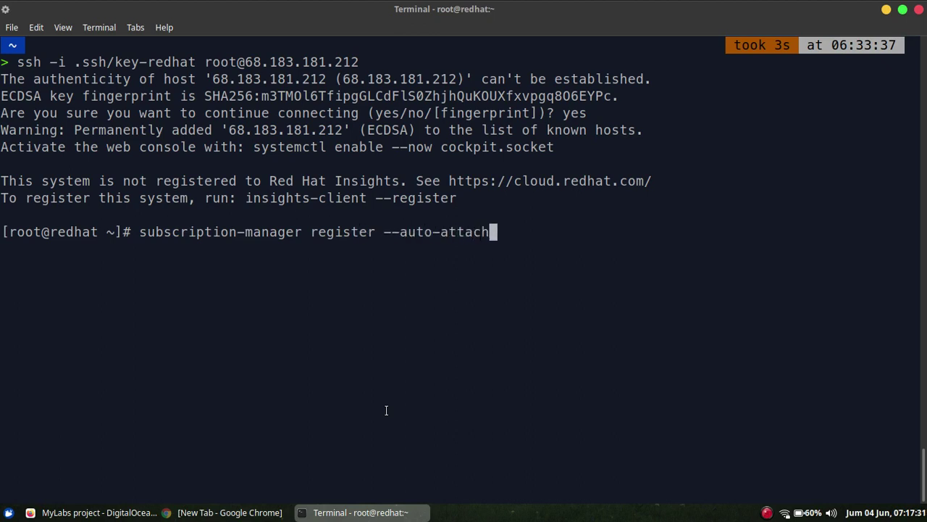
key("Return")
type("musaamin")
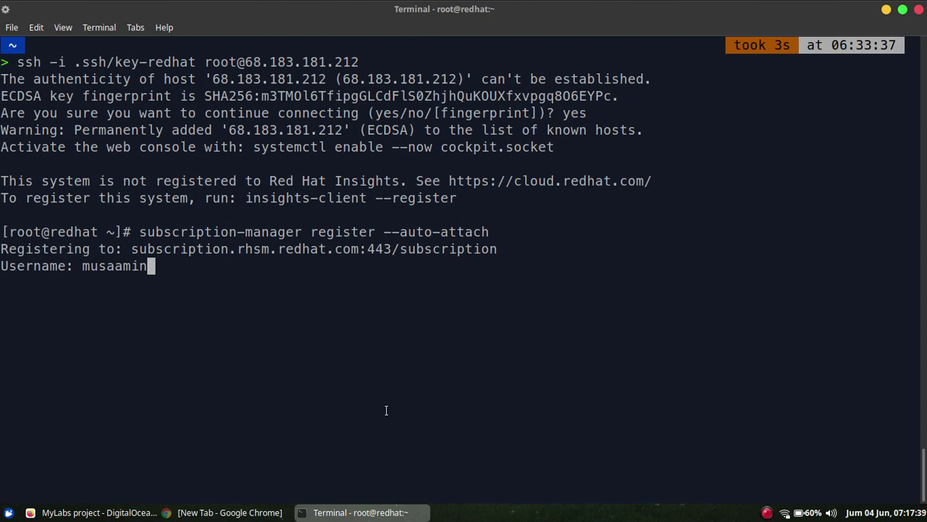
key("Return")
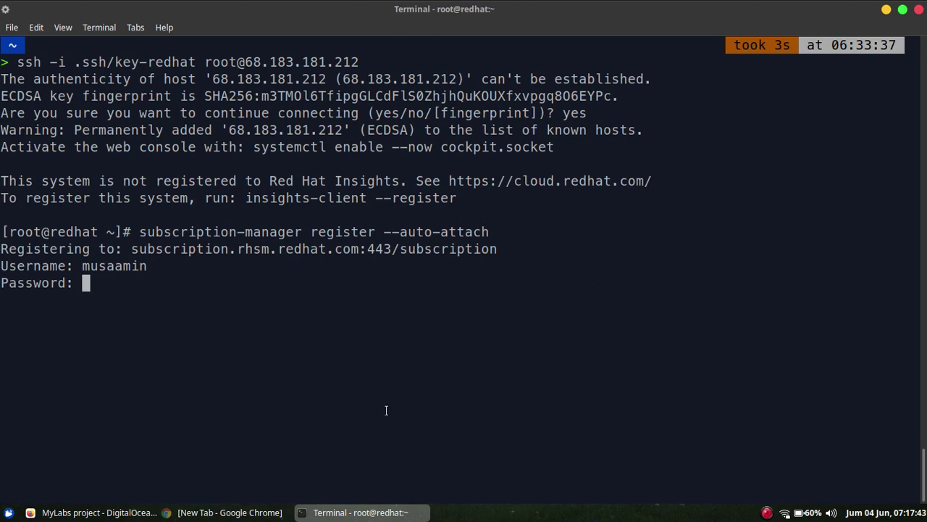
key("Return")
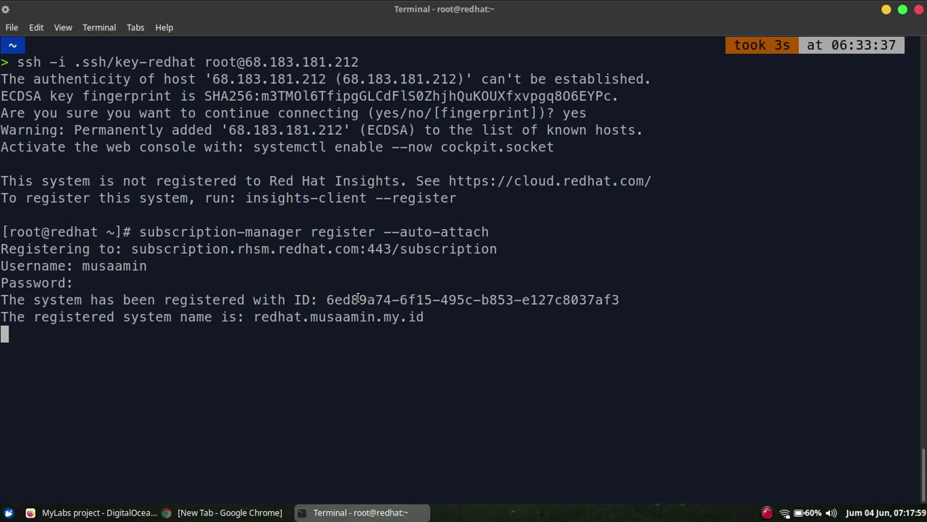
- Reload the Customer Portal Systems list to confirm the droplet appears as a Virtual System
left_click(73, 516)
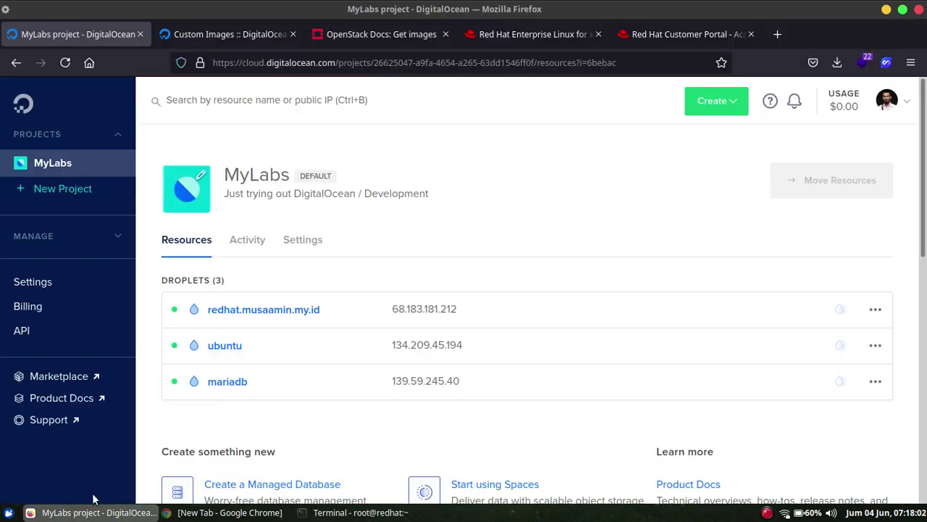
left_click(704, 36)
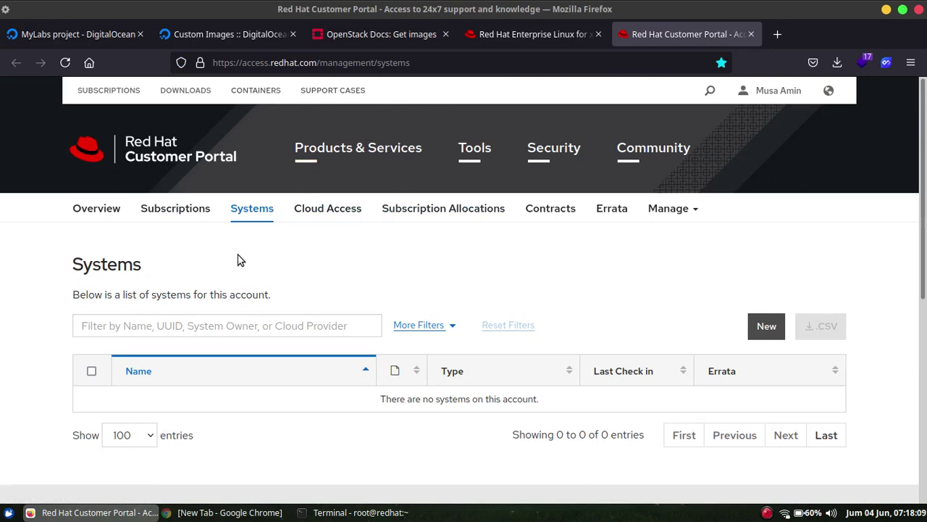
scroll(241, 259, "down", 1)
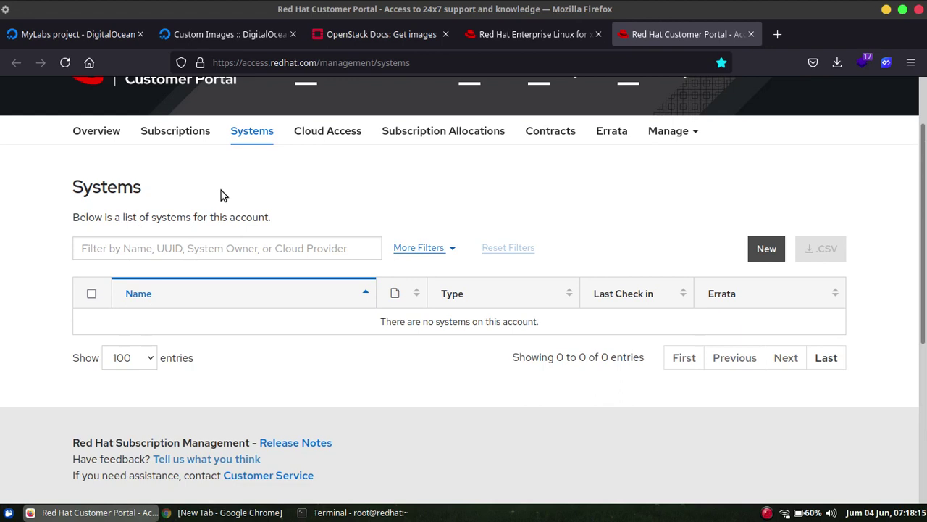
left_click(62, 64)
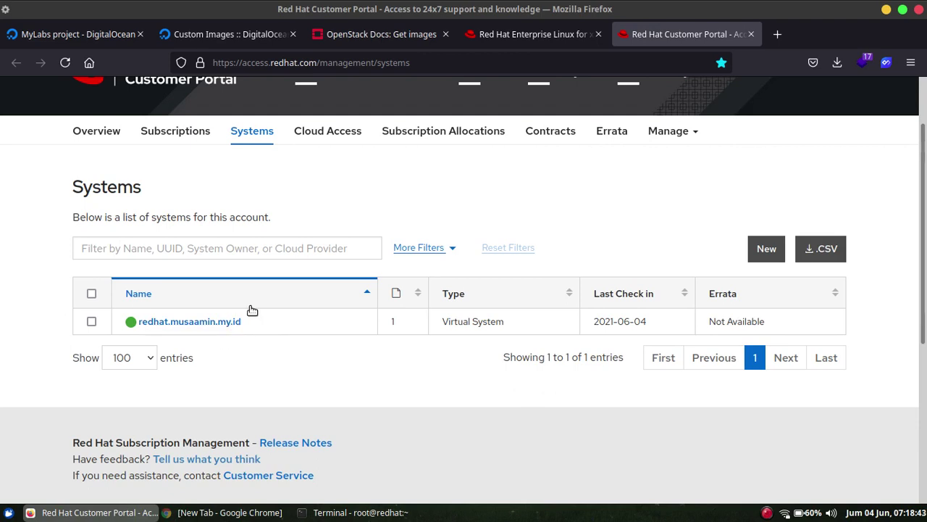
left_click(362, 513)
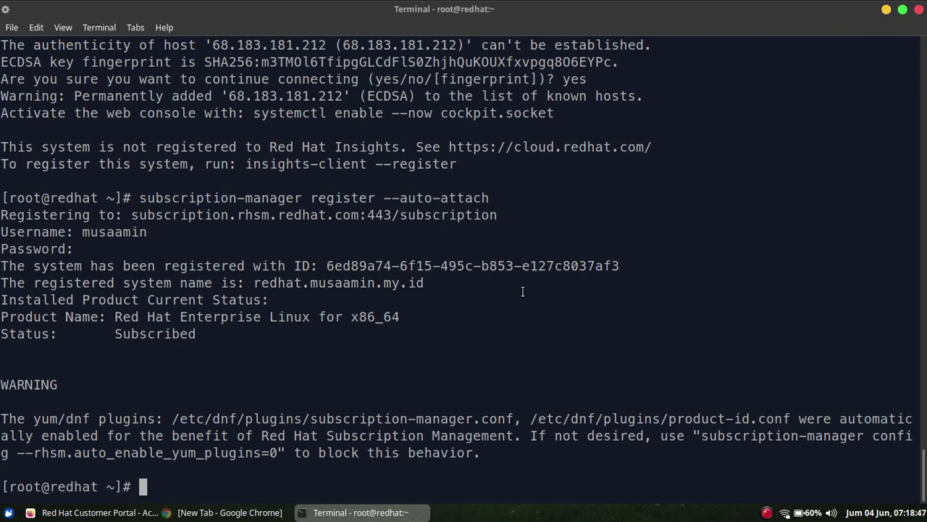
- Clear the screen and run dnf update, confirming the 34 installs and 6 upgrades
key("ctrl+l")
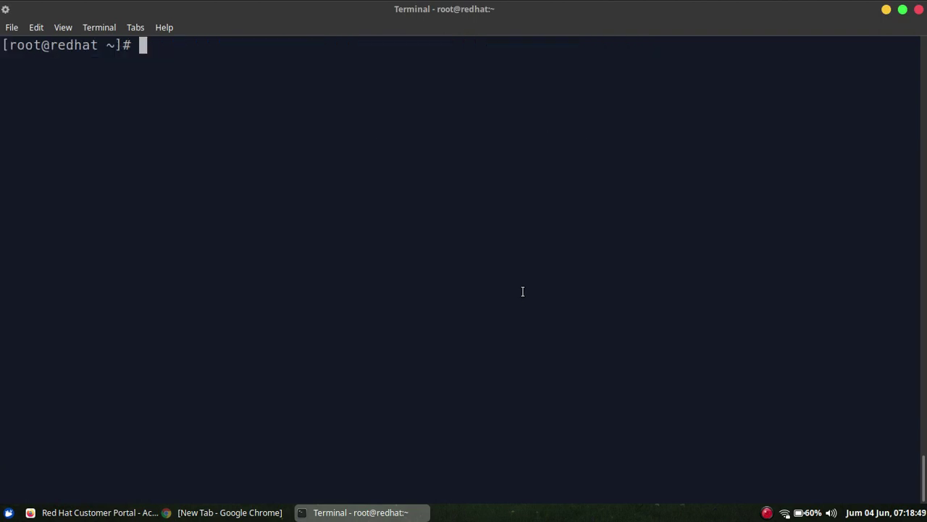
type("dnf update")
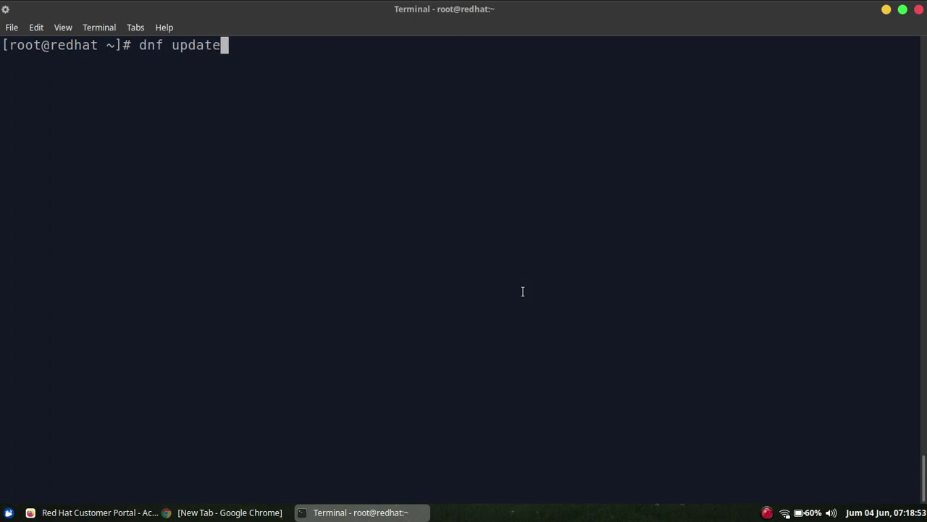
key("Return")
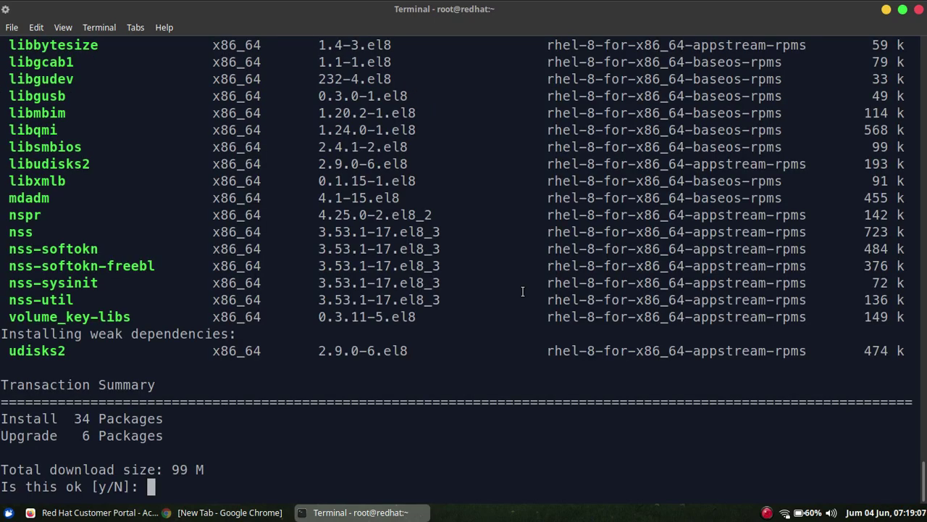
type("y")
key("Return")
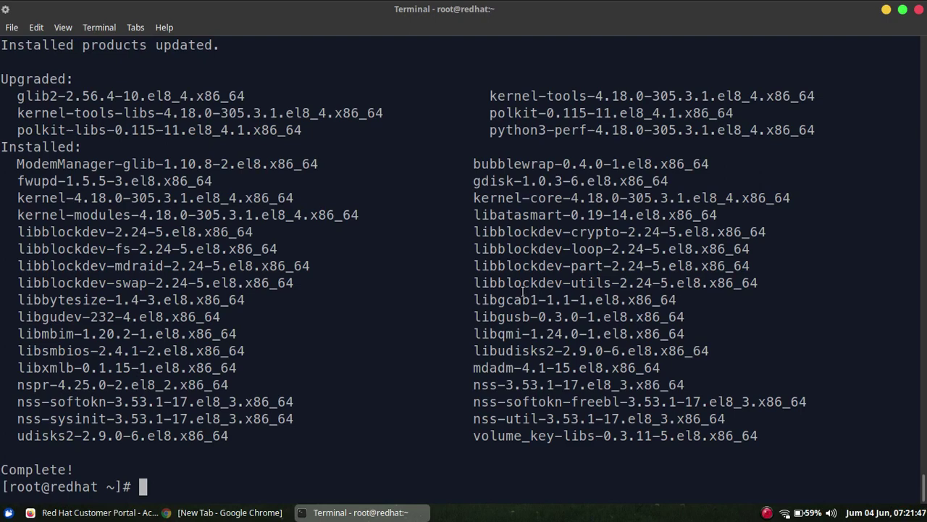
- Install httpd 2.4.37 and its nine dependencies with dnf, then start it via systemctl
type("dnf install ")
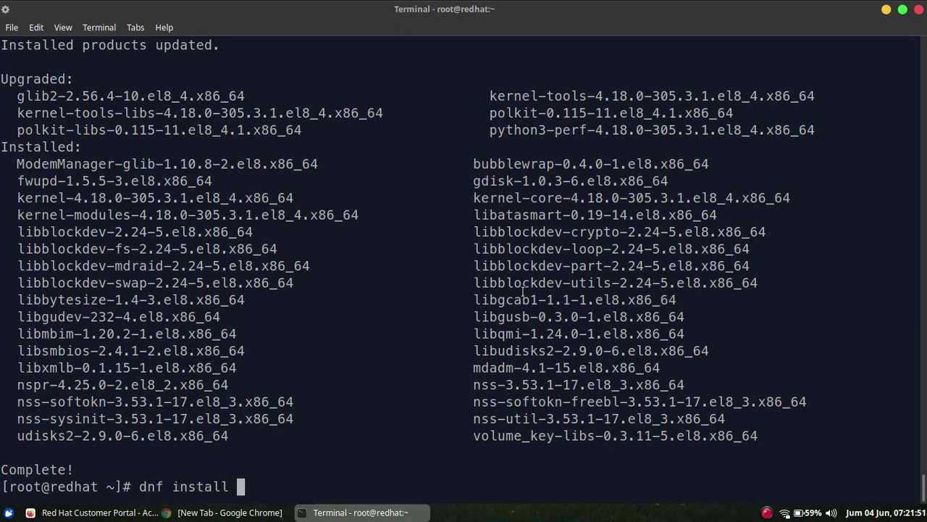
type("httpd")
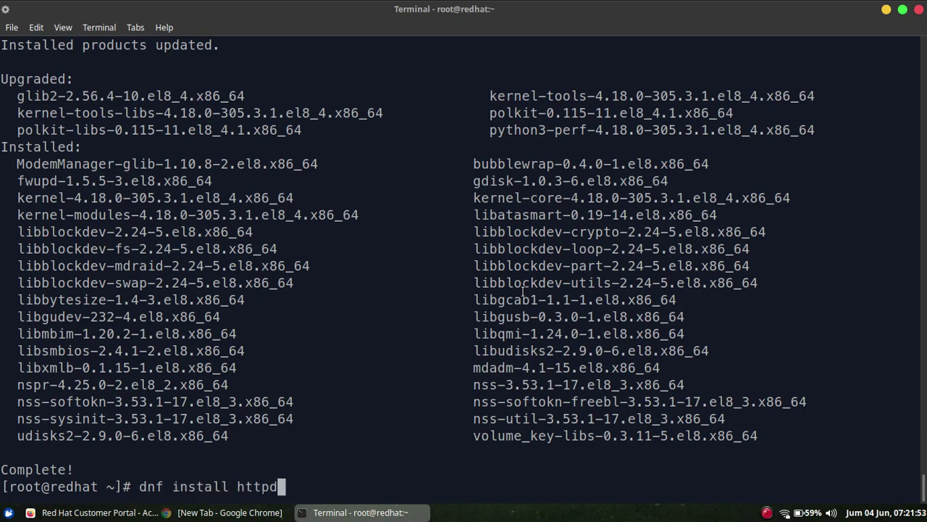
key("Return")
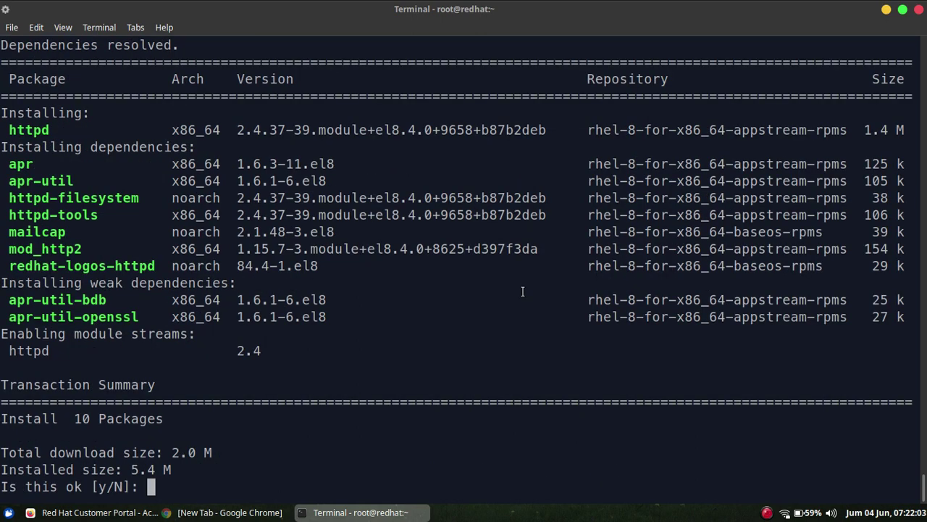
type("y")
key("Return")
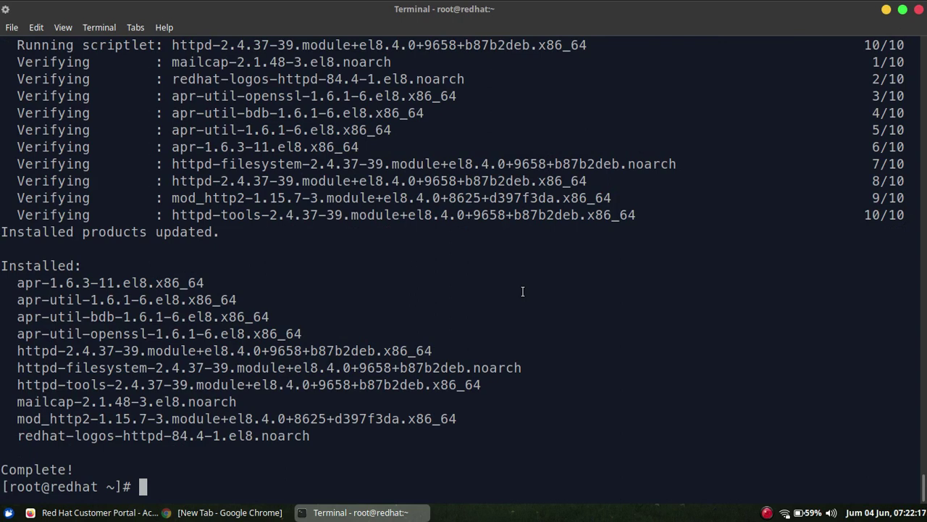
type("systemctl sta")
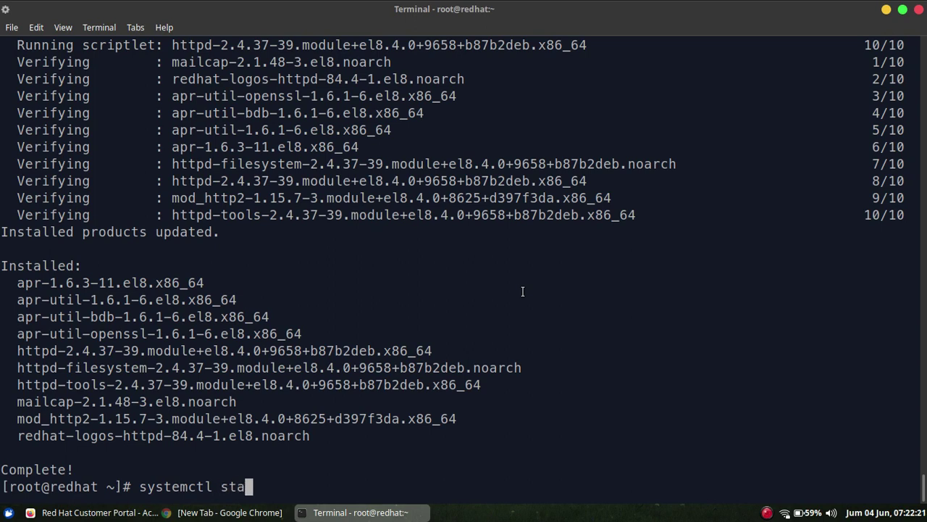
type("rt httpd")
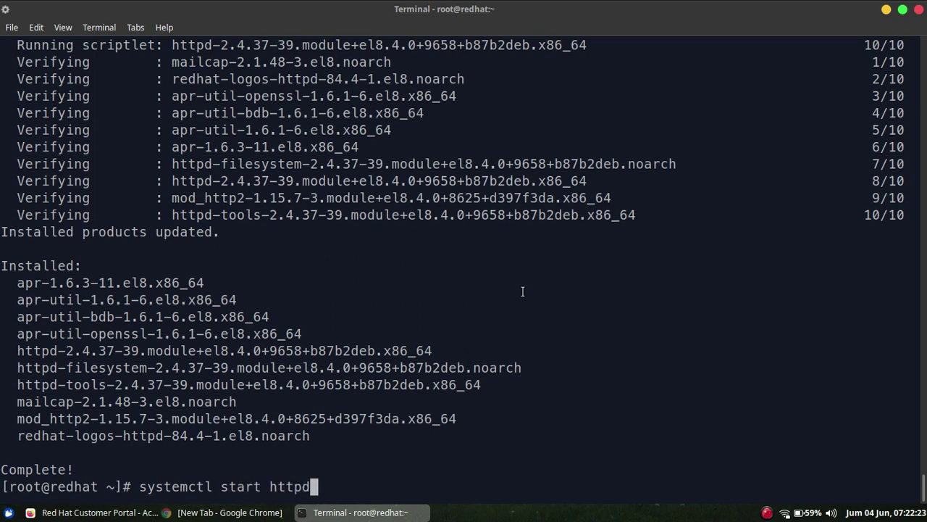
key("Return")
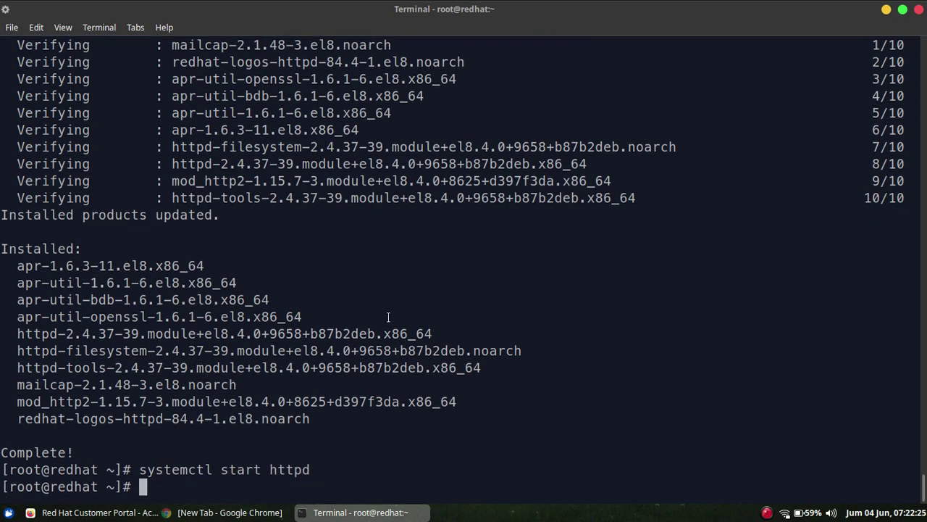
- Copy the droplet IP 68.183.181.212 from the MyLabs project page for use in Chrome
left_click(94, 513)
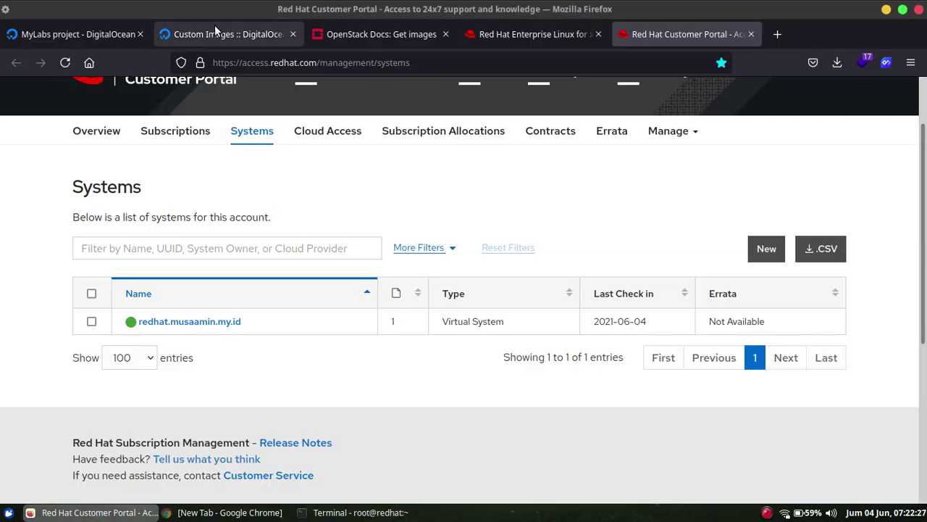
left_click(86, 36)
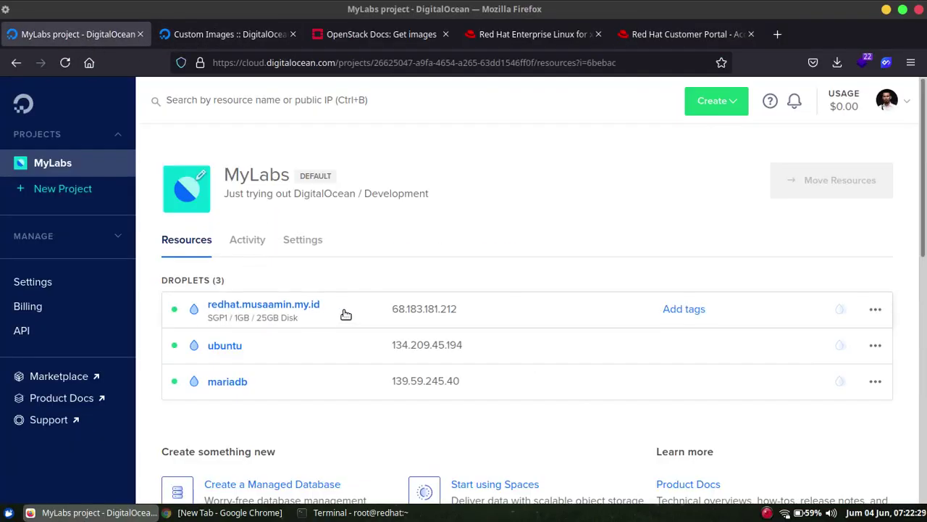
mouse_move(469, 310)
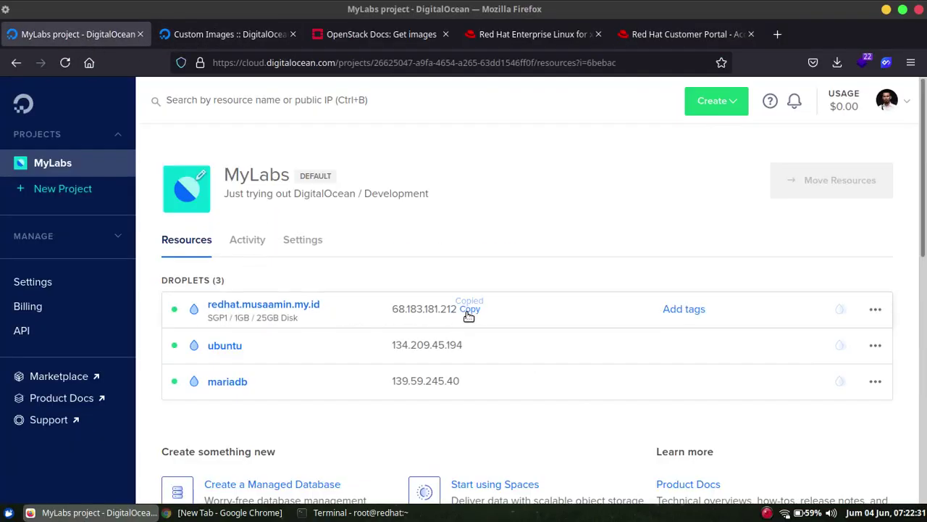
left_click(224, 512)
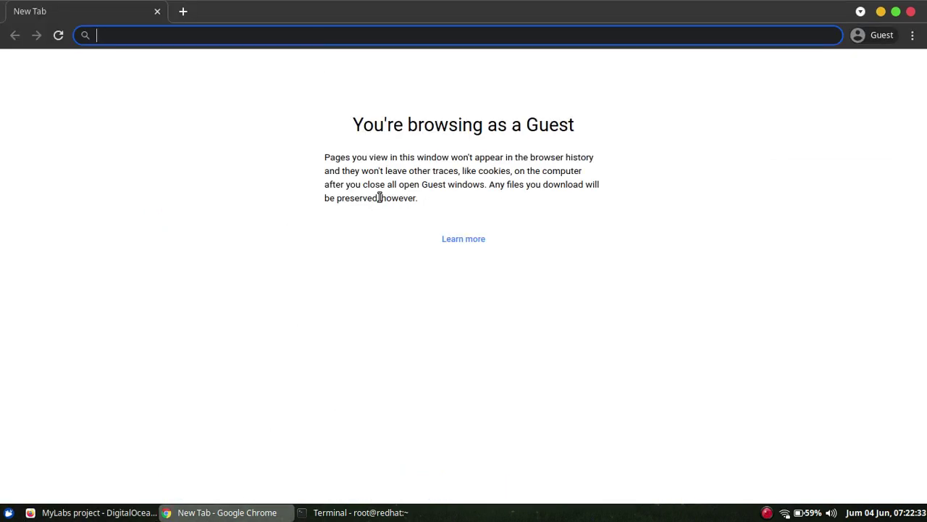
- Load 68.183.181.212 in Chrome to confirm the Red Hat Enterprise Linux Test Page appears
type("68.183.181.212")
key("Return")
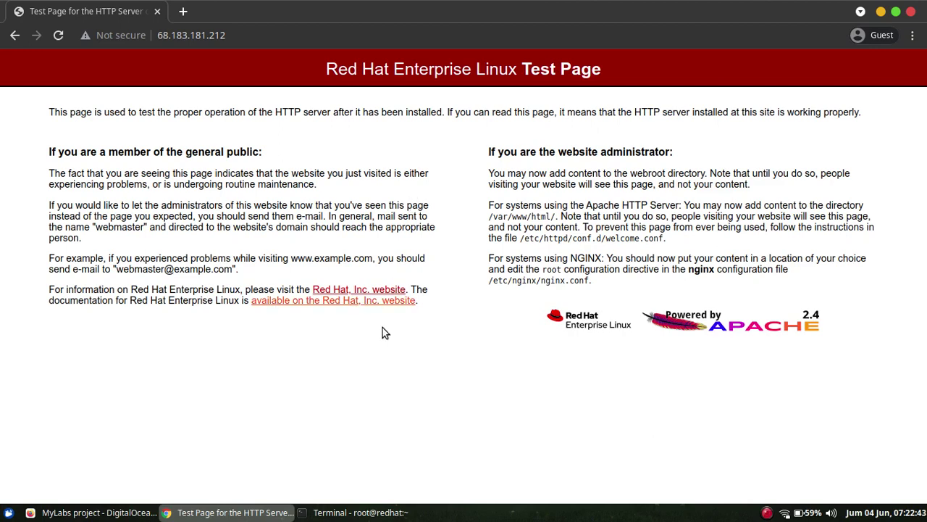
left_click(116, 512)
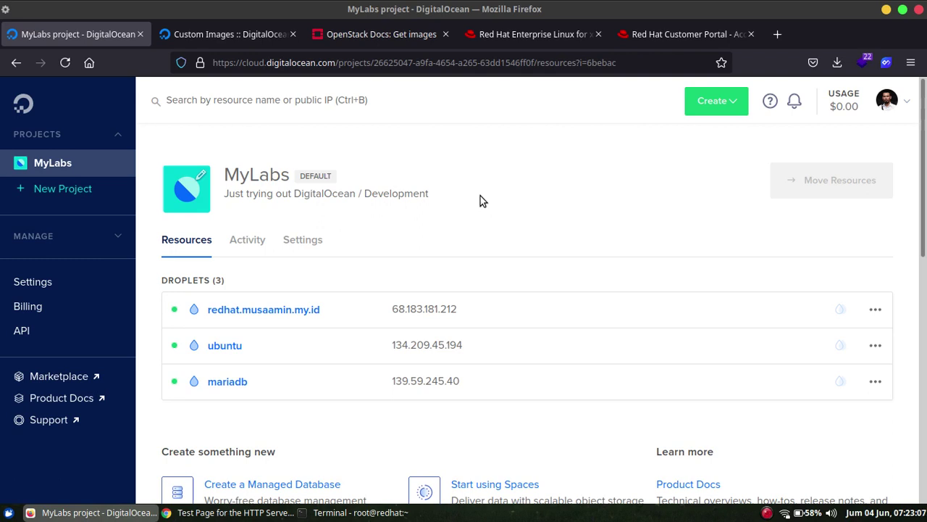
left_click(404, 36)
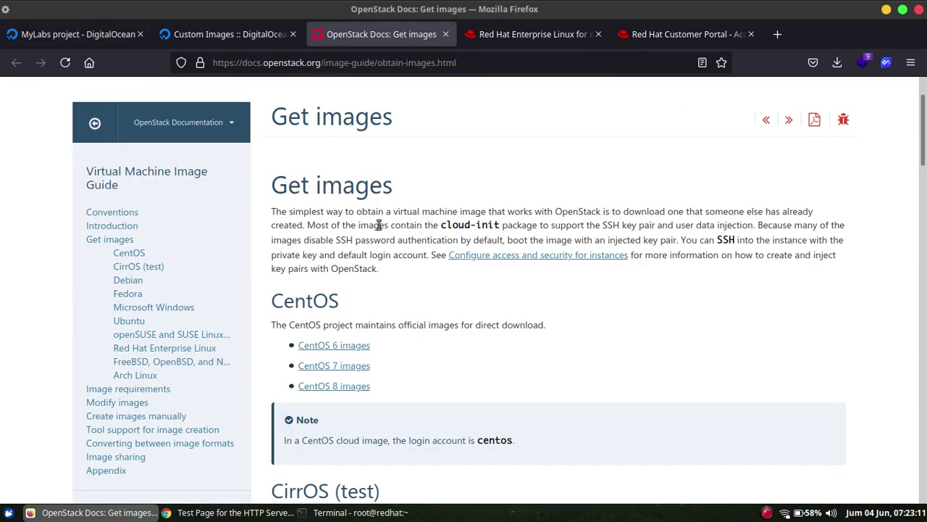
scroll(605, 201, "down", 6)
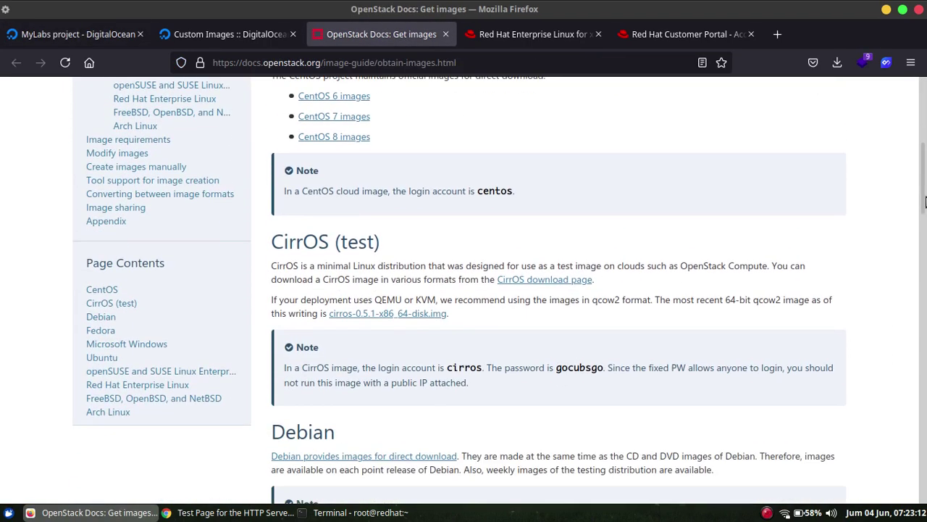
left_click_drag(925, 201, 925, 144)
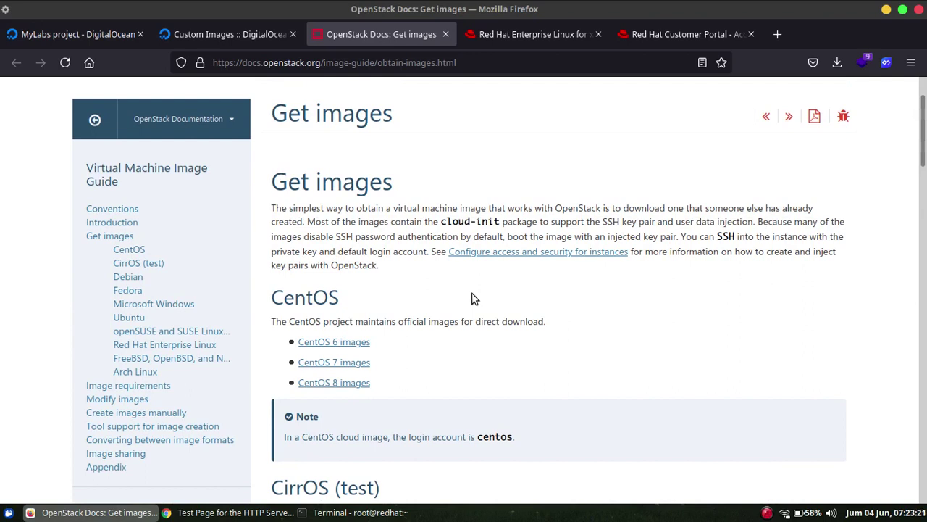
scroll(472, 298, "up", 2)
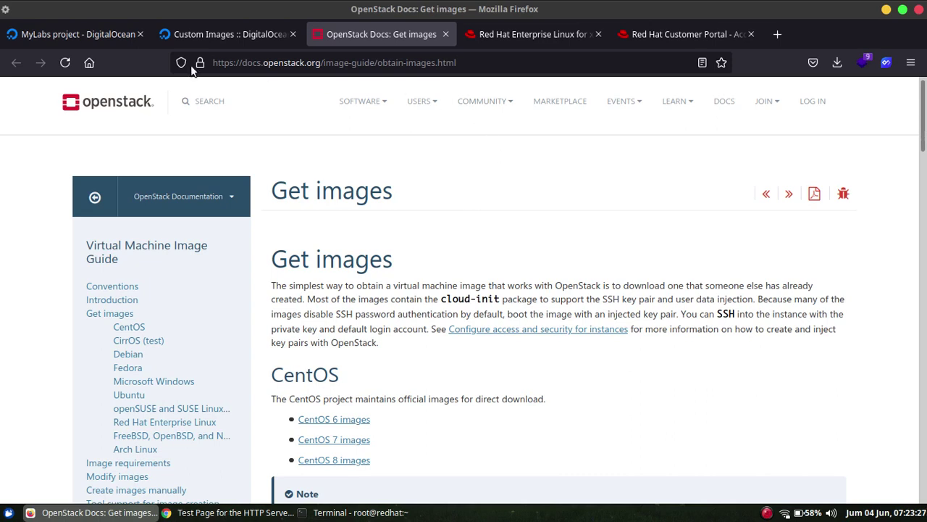
left_click(110, 37)
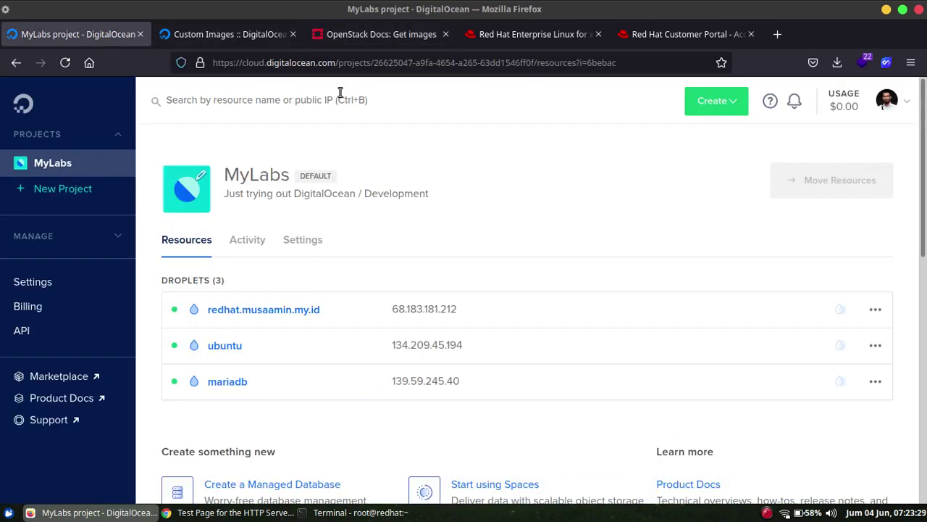